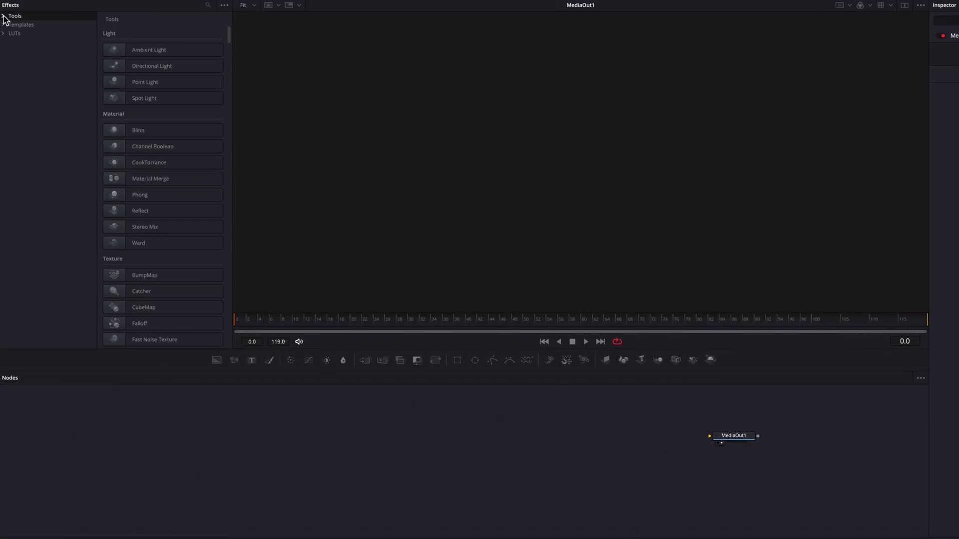
Step: Add sBSpline and sPolygon shape nodes merged into an sRender node, and connect the sRender output to MediaOut1
left_click(5, 16)
left_click(25, 208)
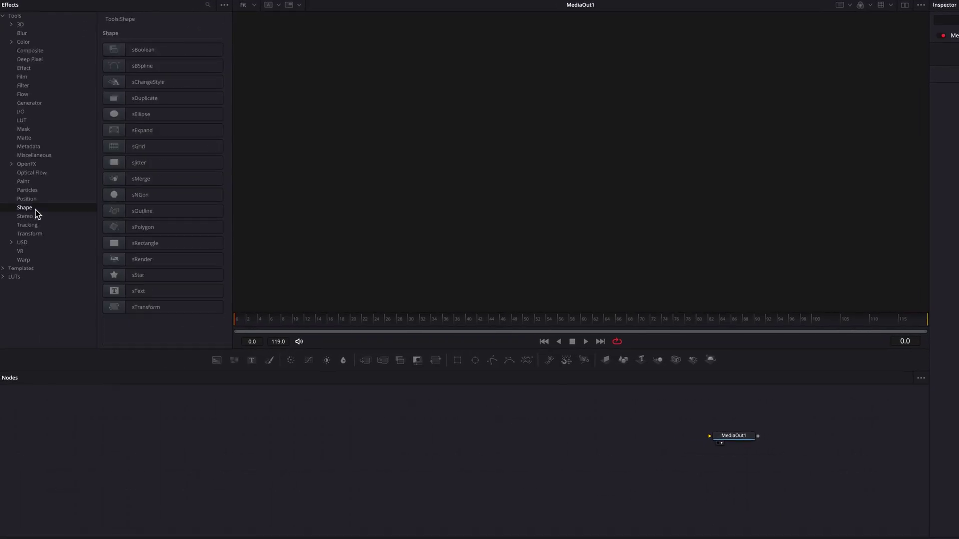
left_click(169, 72)
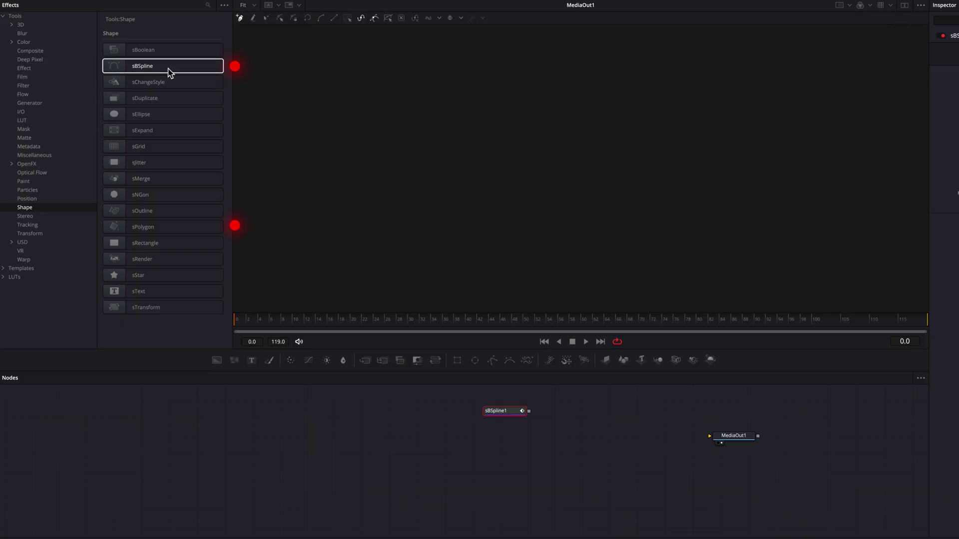
left_click(186, 223)
left_click(203, 258)
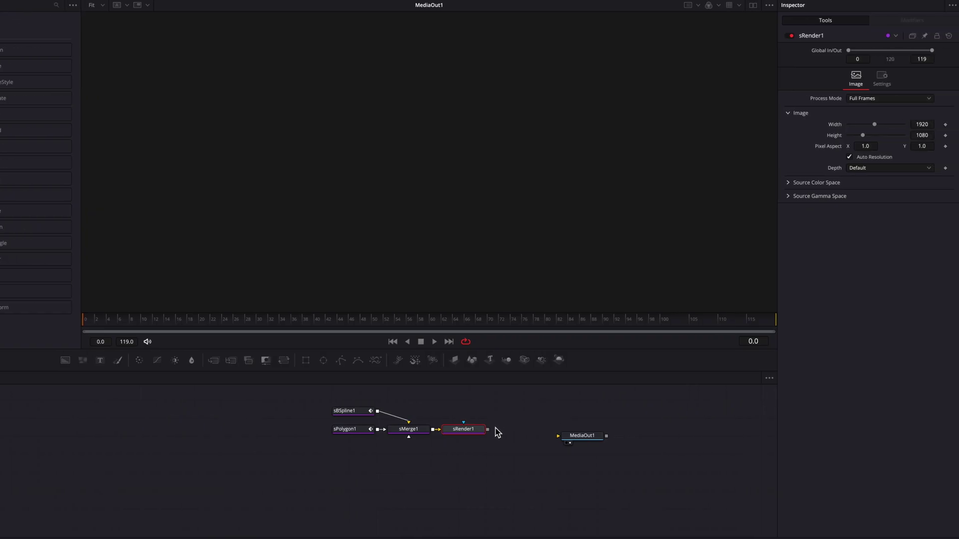
left_click_drag(489, 430, 559, 437)
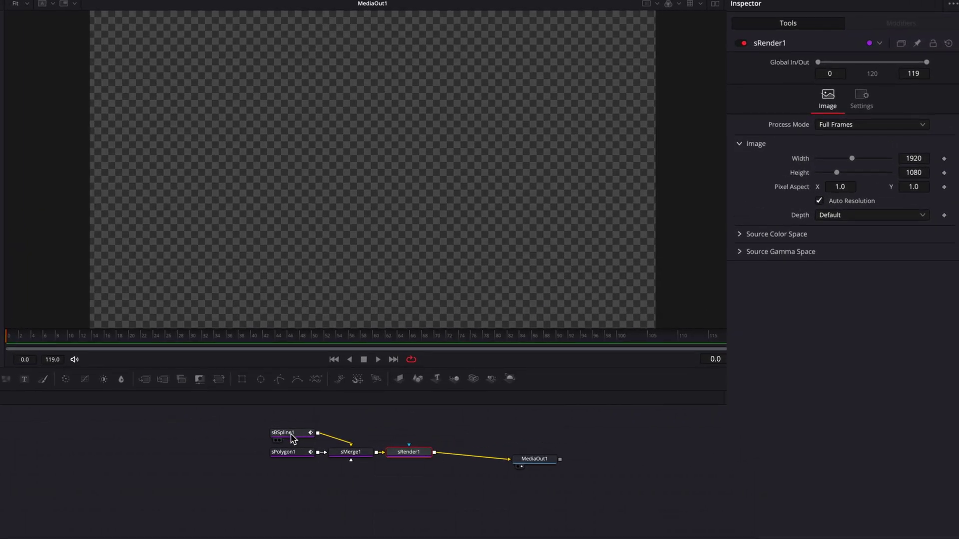
Step: Start the sBSpline1 path with two points running from the lower left towards the centre and set its border width to 0.003
left_click(349, 411)
left_click(201, 277)
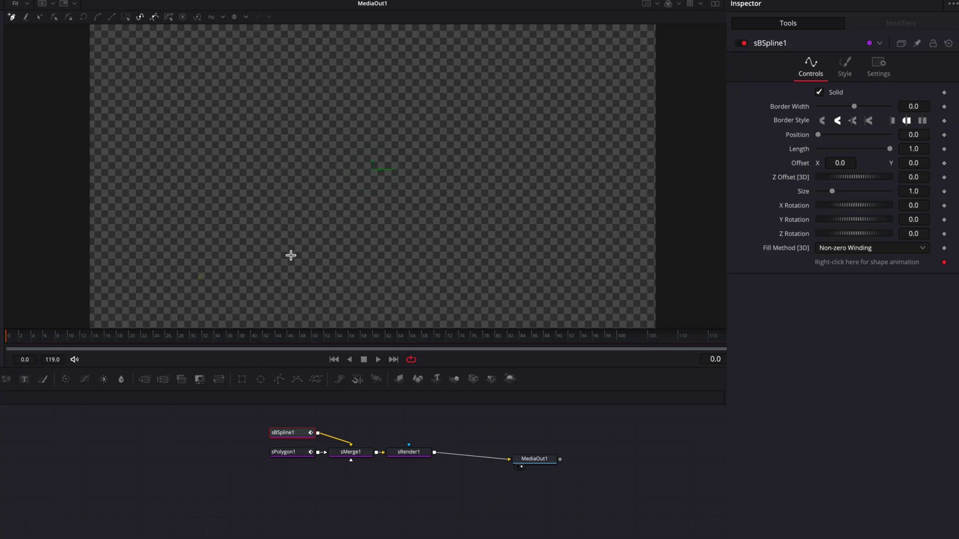
left_click(343, 217)
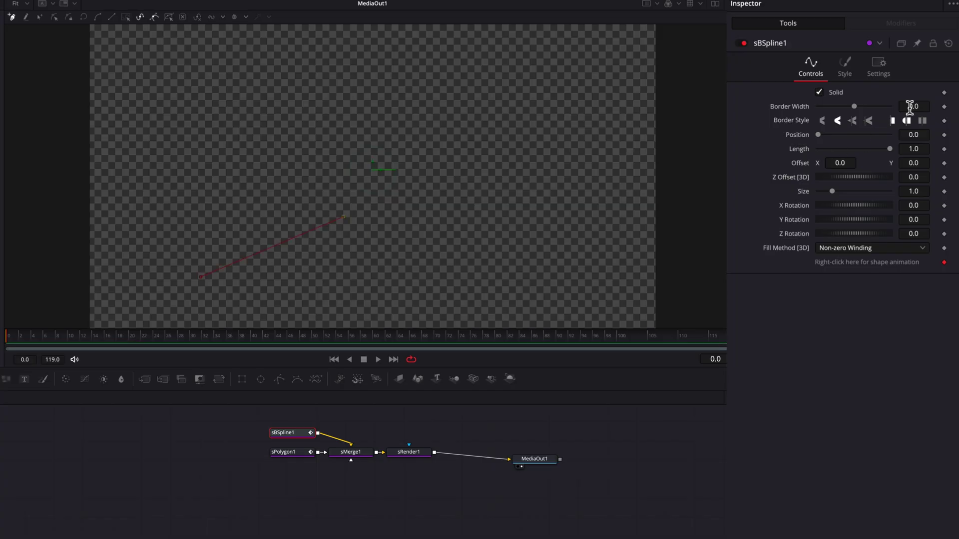
left_click(924, 104)
type("03")
key("Tab")
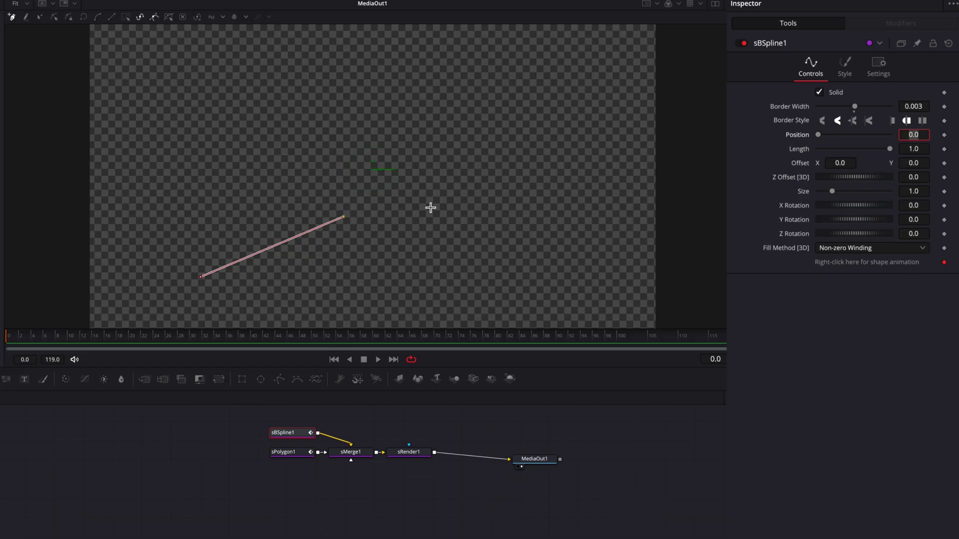
Step: Extend the sBSpline1 path through a loop around the frame's centre and end it at the upper right
left_click(444, 148)
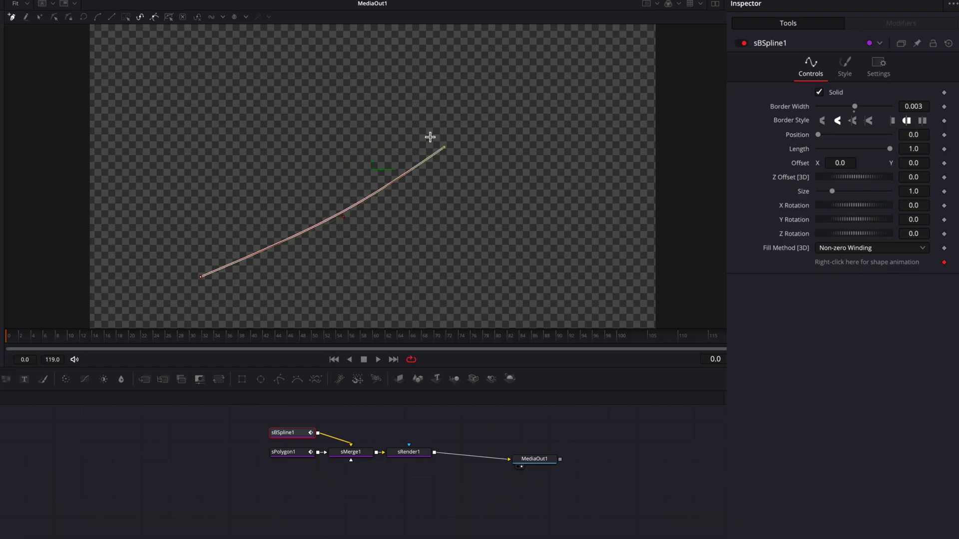
left_click(406, 126)
left_click(320, 140)
left_click(284, 191)
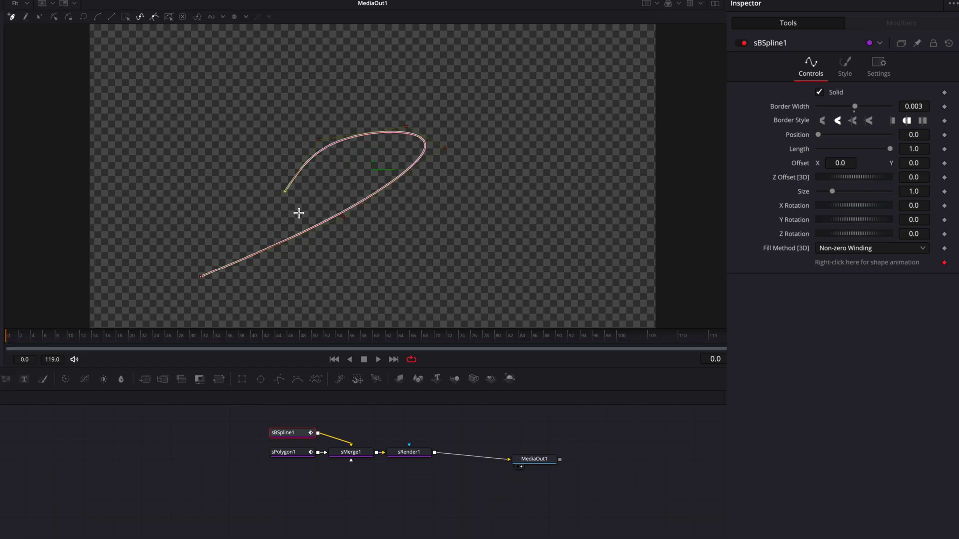
left_click(311, 220)
left_click(448, 203)
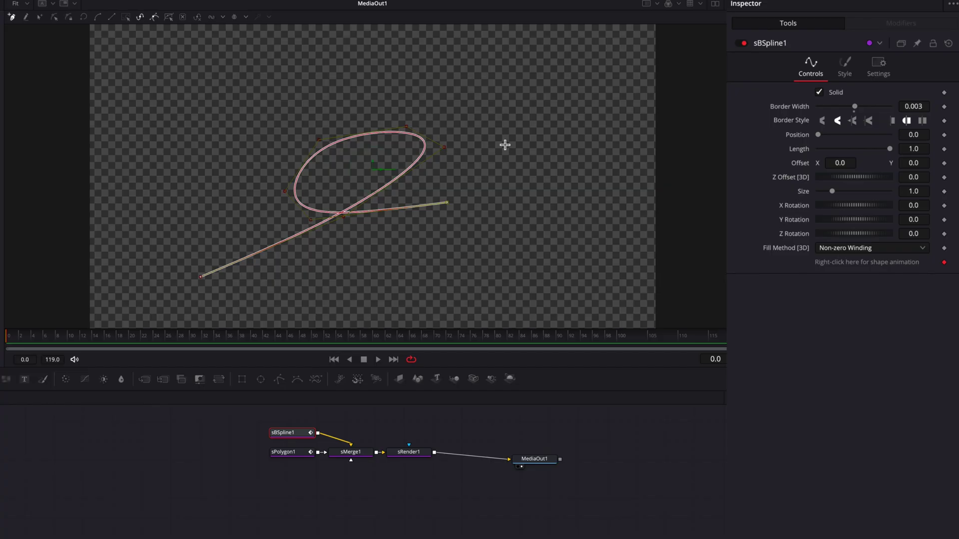
left_click(517, 136)
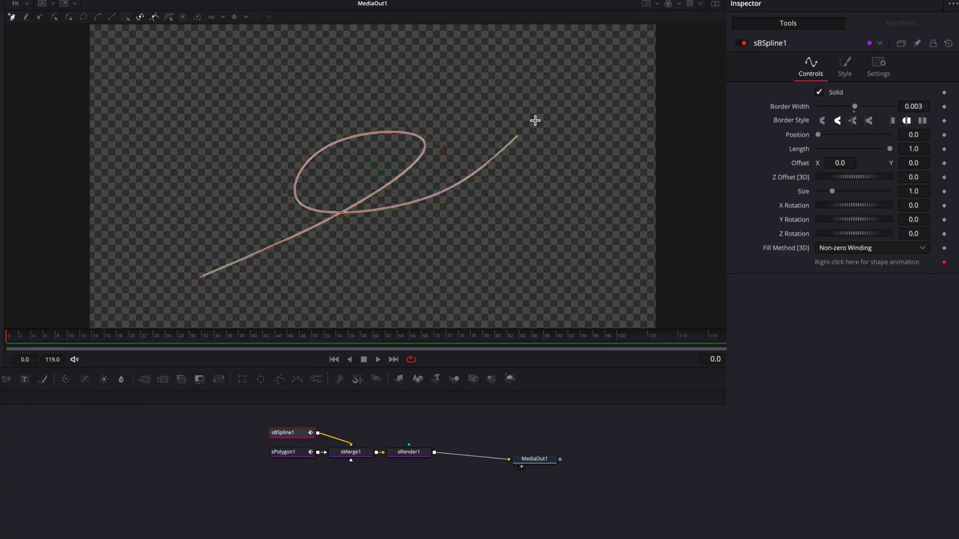
left_click(552, 99)
Step: Remove the sBSpline1Polyline shape animation and reposition the curve's control points to smooth the loop and tail
right_click(824, 265)
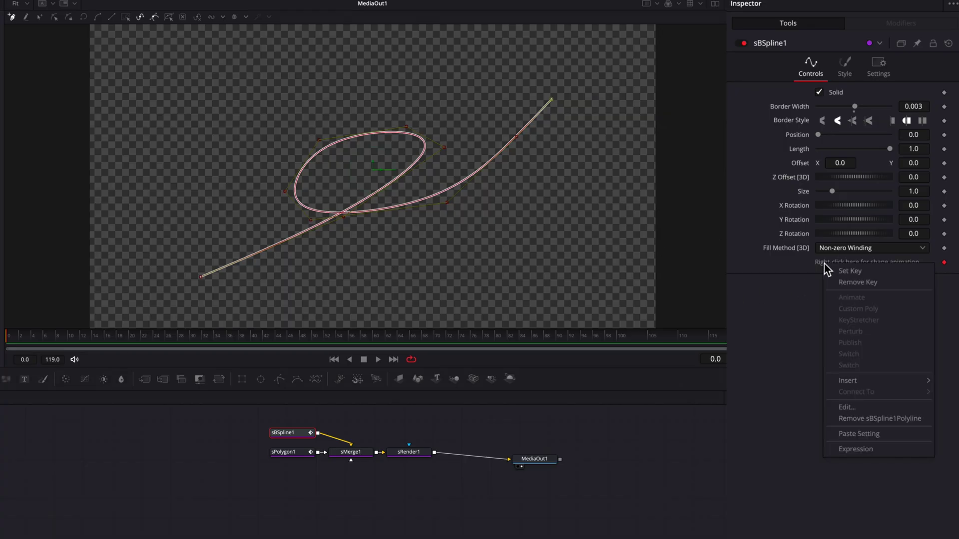
left_click(909, 421)
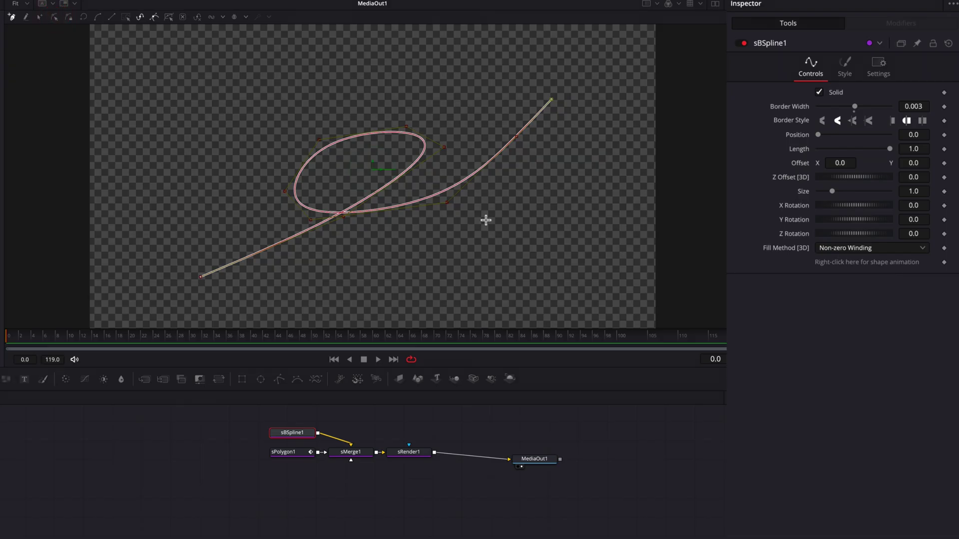
left_click(55, 18)
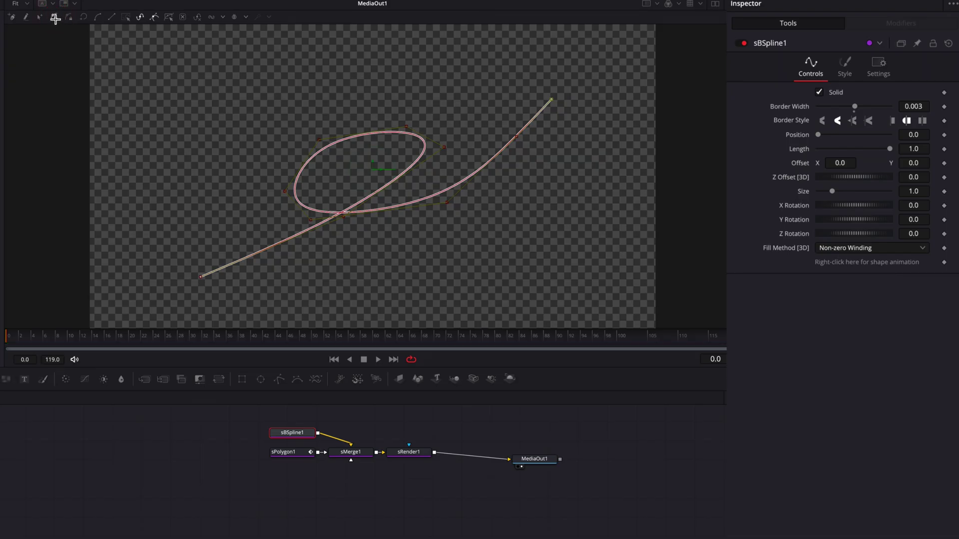
left_click_drag(442, 202, 454, 172)
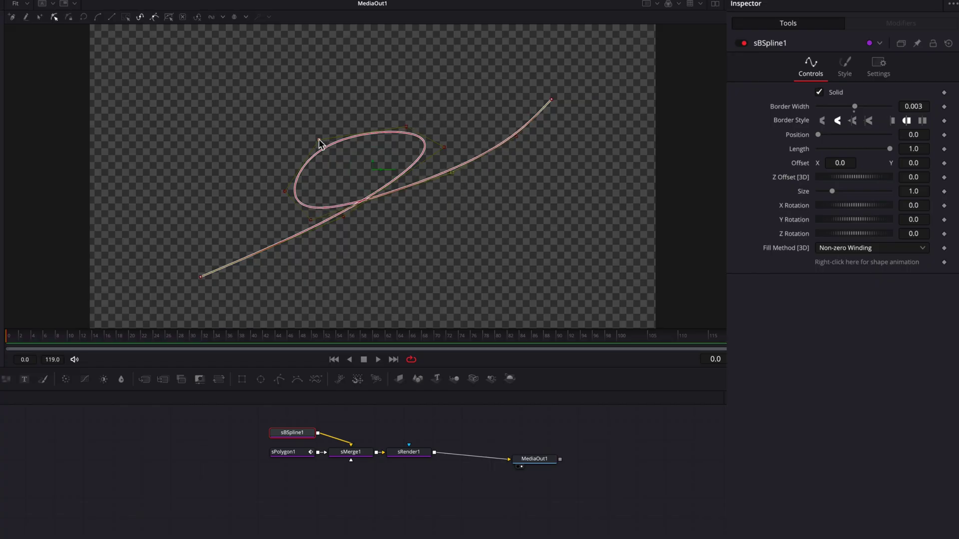
left_click_drag(319, 140, 319, 144)
left_click(517, 141)
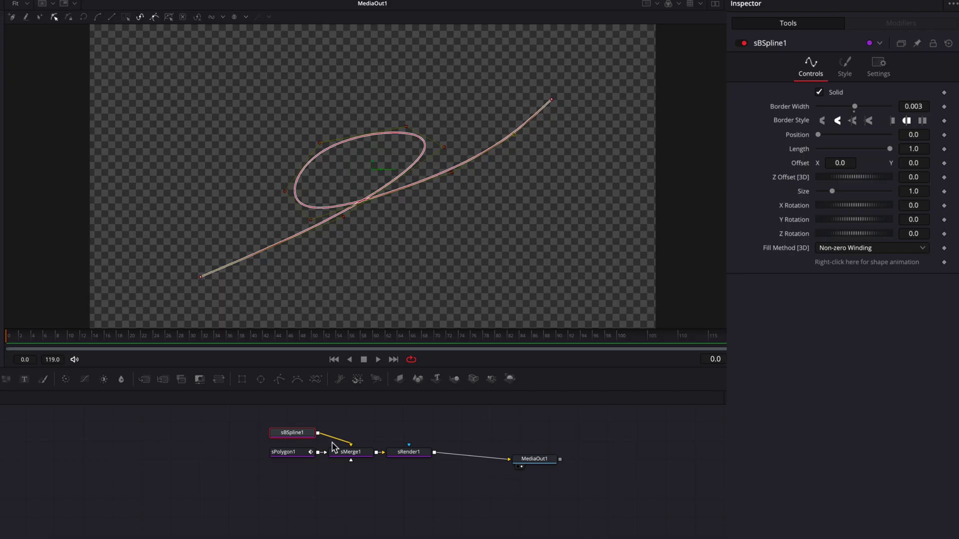
Step: Draw an open arrowhead with sPolygon1 at the curve's upper-right end and set its border width to 0.003
left_click(290, 452)
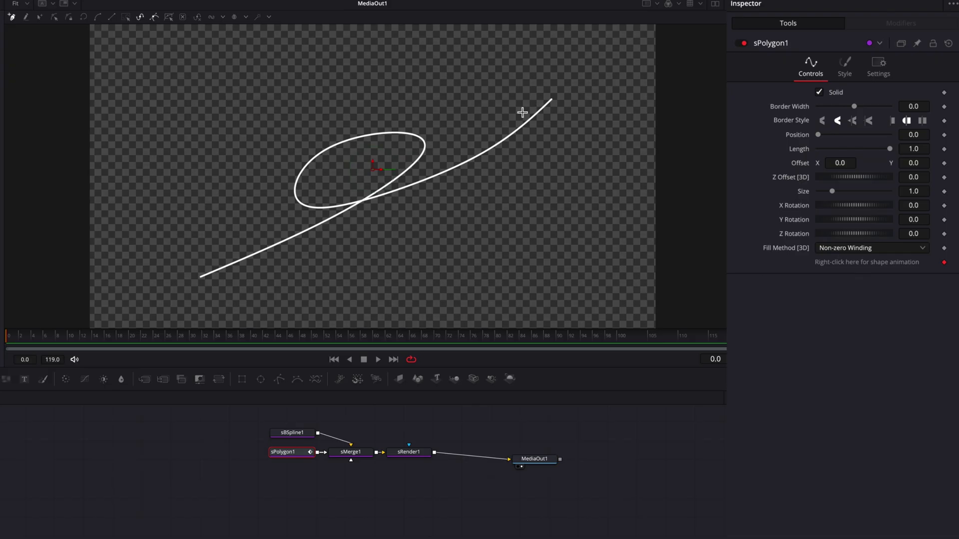
left_click(548, 100)
key("shift+l")
left_click(913, 106)
type("03")
key("Tab")
Step: Remove the sPolygon1Polyline shape animation and adjust the arrowhead's end points so both arms look even
right_click(825, 266)
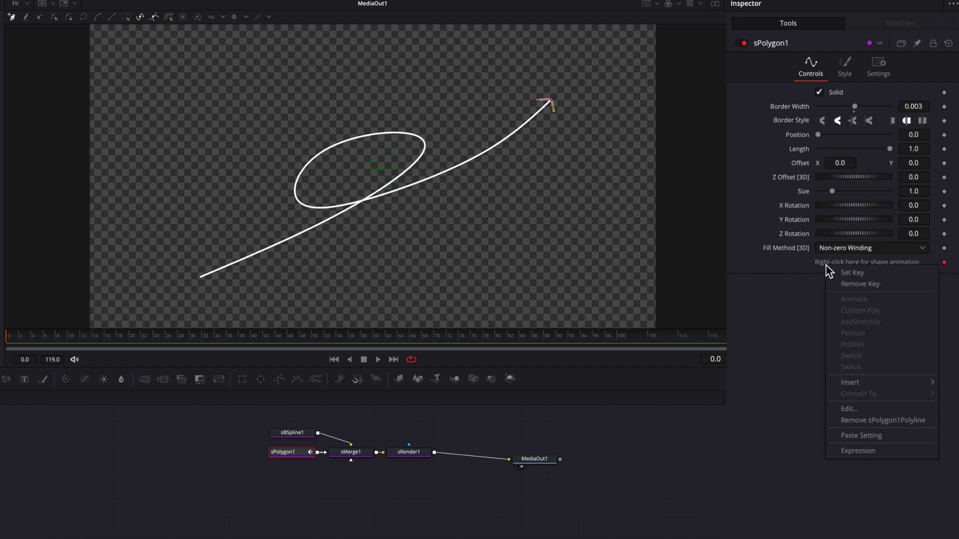
left_click(876, 418)
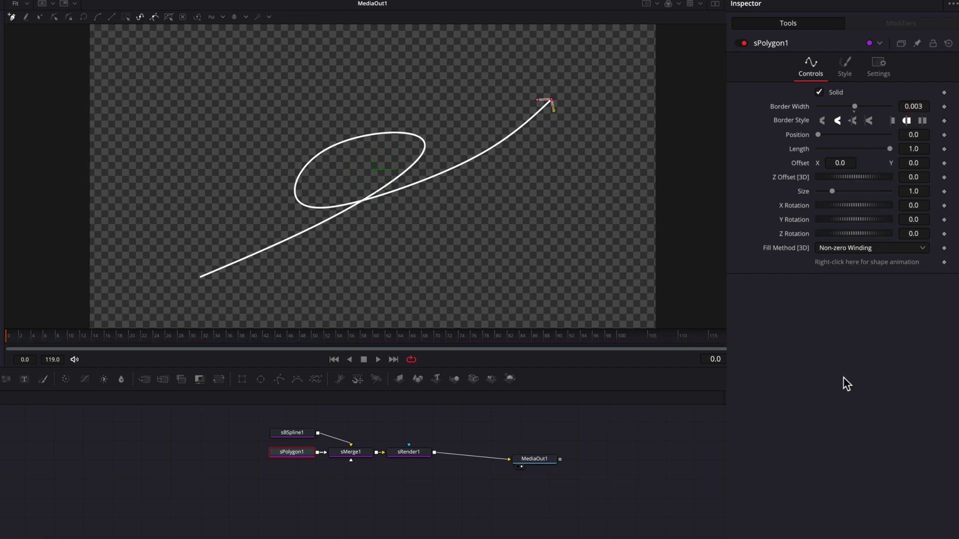
left_click(55, 19)
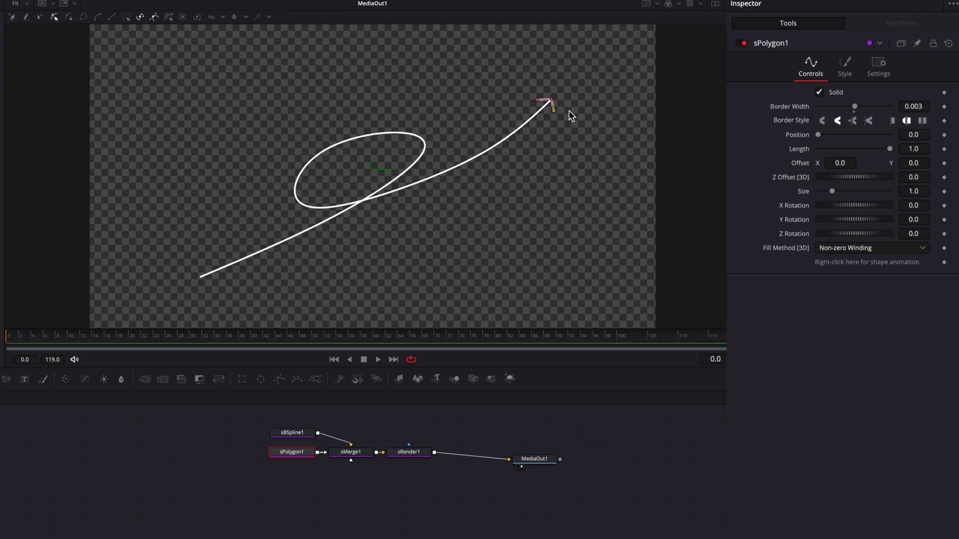
scroll(560, 107, "up", 5)
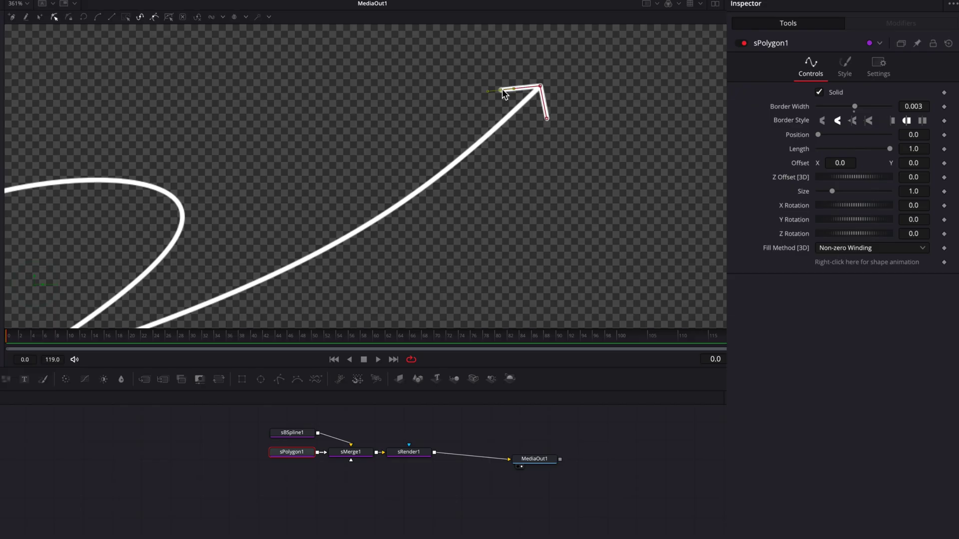
left_click_drag(546, 119, 543, 114)
key("ctrl+f")
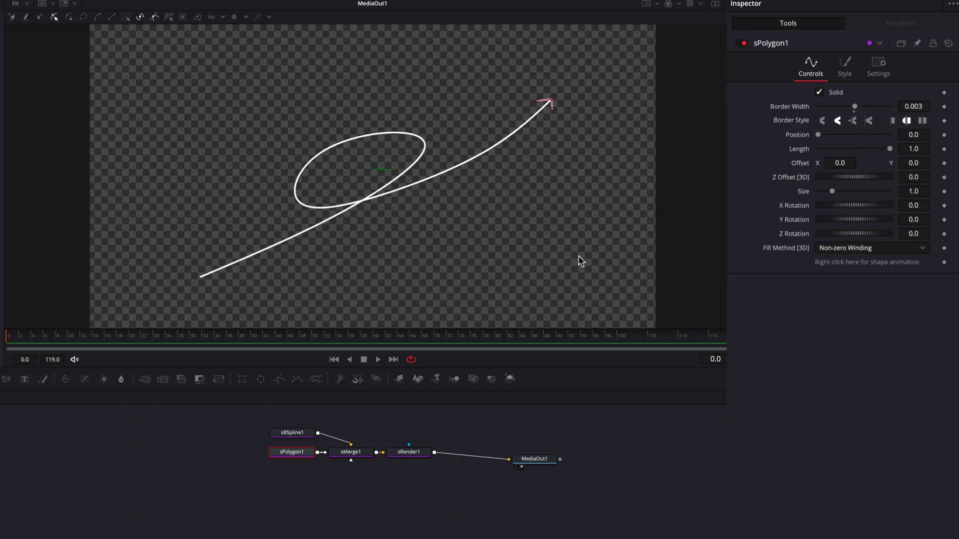
left_click(611, 459)
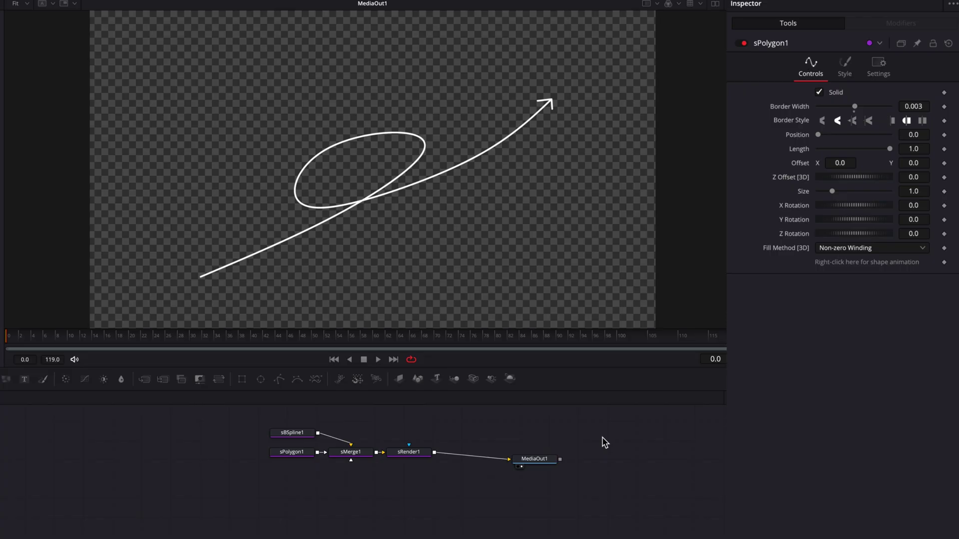
Step: Keyframe the sBSpline1 length from 0.0 at frame 0 to 1.0 at frame 10
left_click(293, 434)
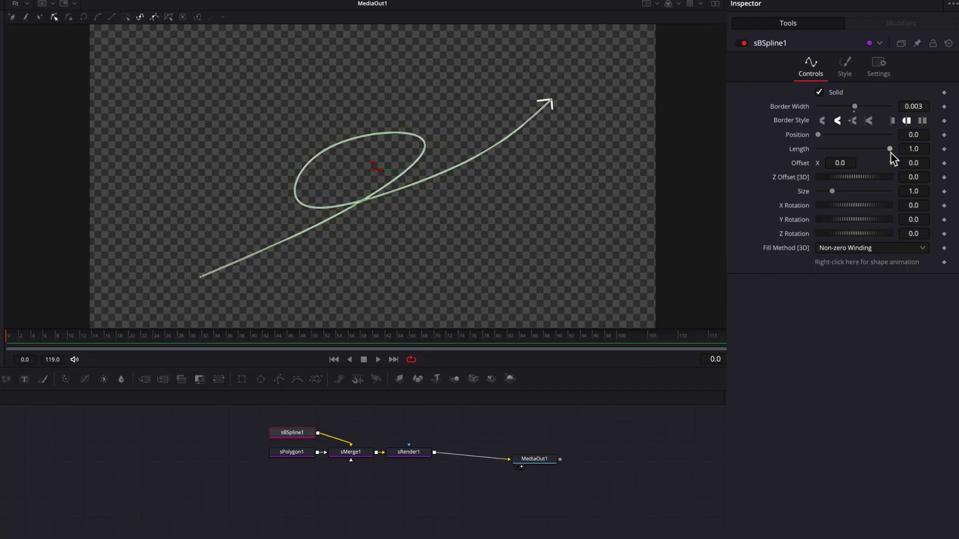
left_click_drag(890, 150, 773, 157)
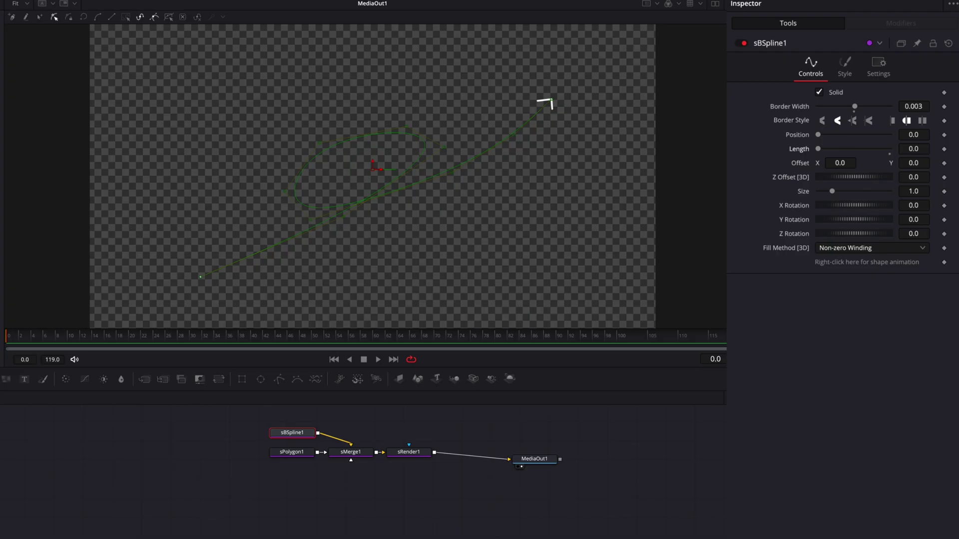
left_click(944, 149)
left_click(70, 342)
left_click_drag(819, 150, 893, 149)
left_click_drag(50, 330, 7, 334)
Step: Keyframe the sPolygon1 length from 0.0 at frame 0 to 1.0 at frame 10 and play back the animation
left_click(293, 456)
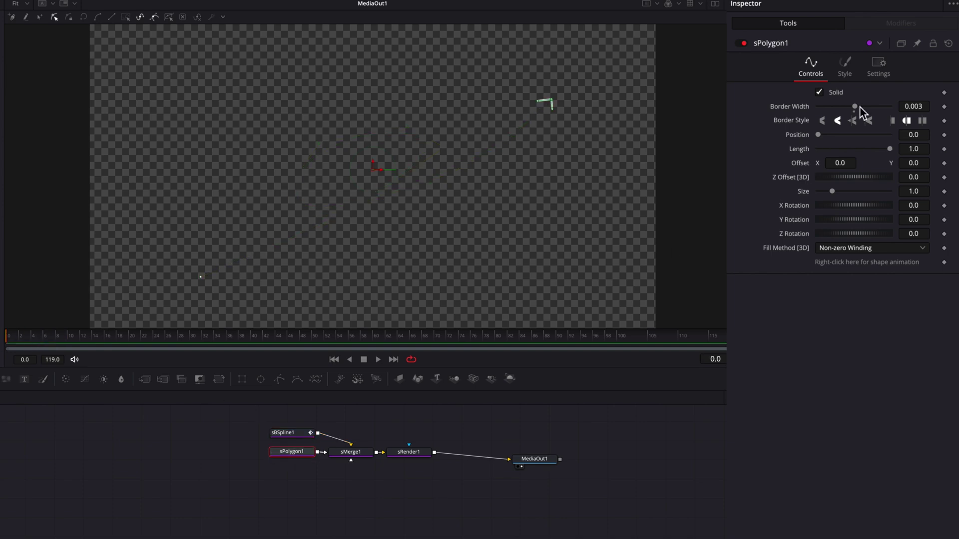
left_click(944, 149)
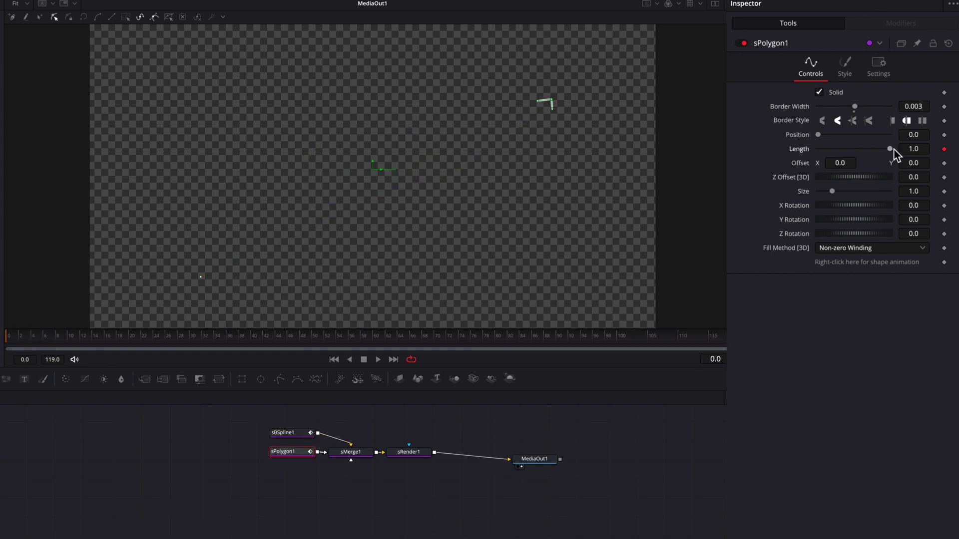
left_click_drag(889, 148, 818, 149)
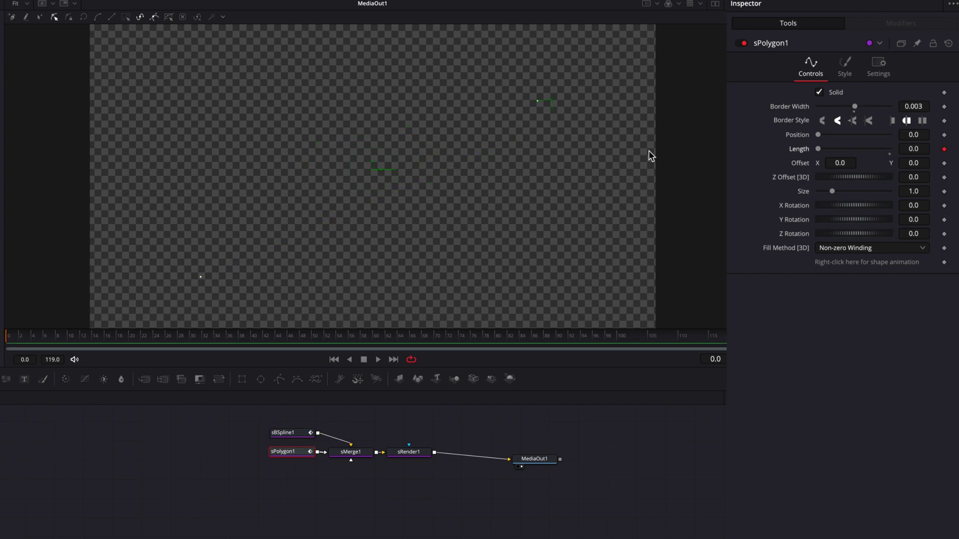
left_click(70, 336)
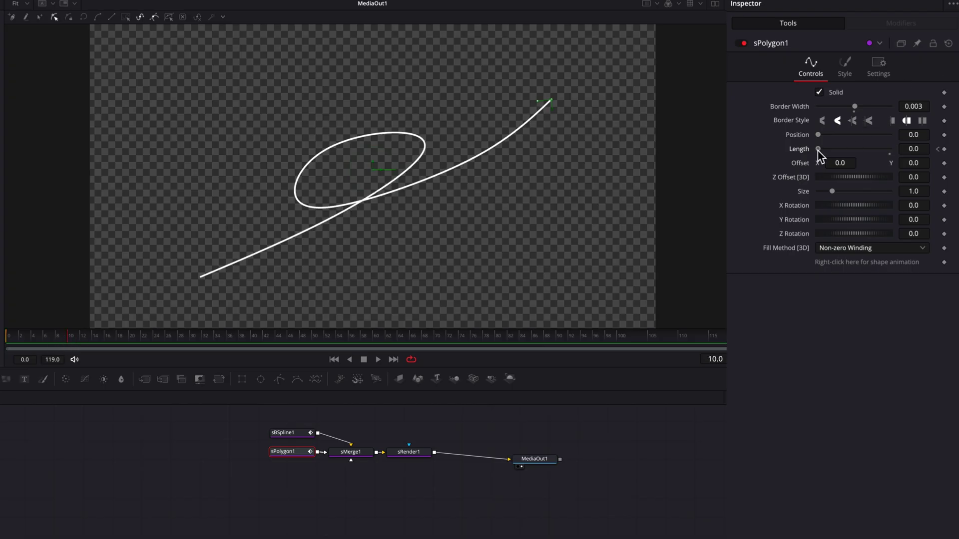
left_click_drag(818, 152, 915, 161)
left_click(19, 336)
key("space")
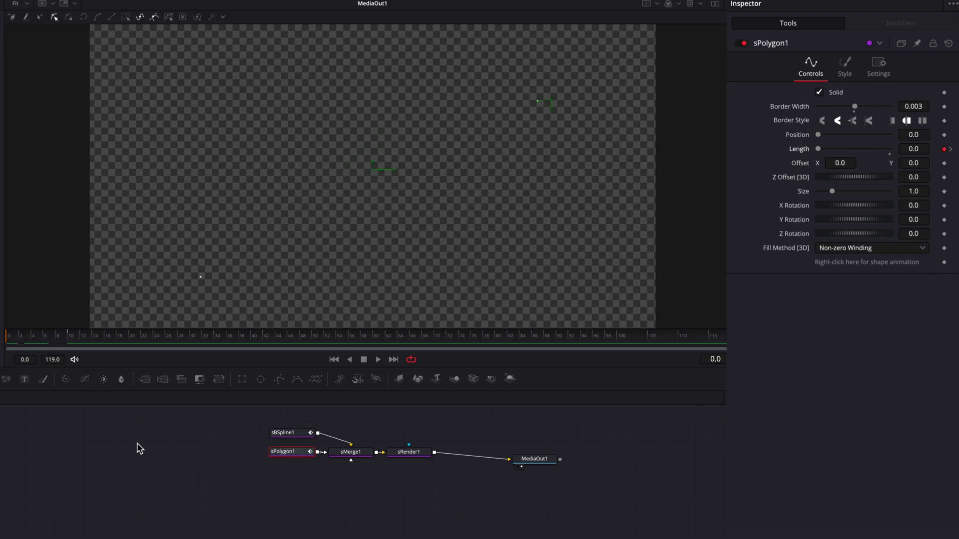
key("space")
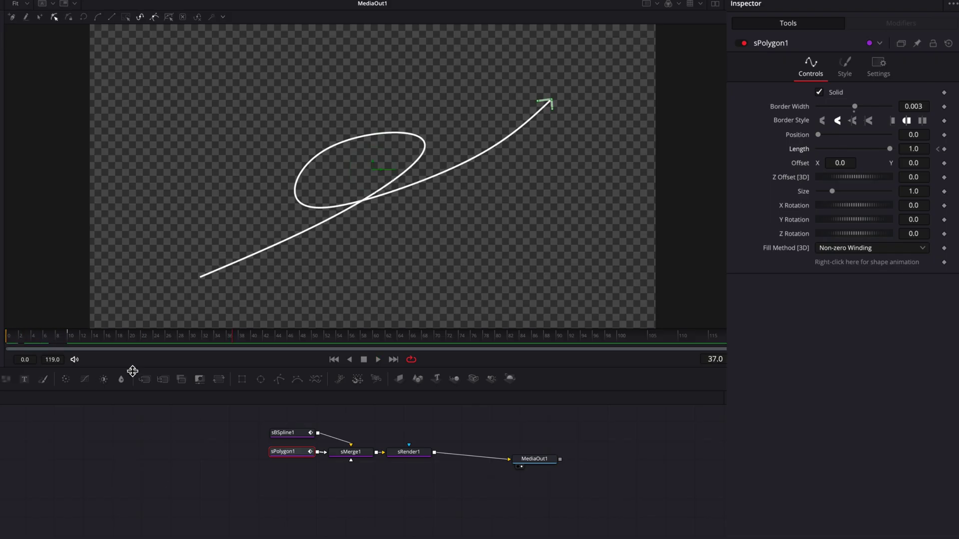
Step: Align the shape nodes with MediaOut1, insert a Displace node after sRender1 and feed a Fast Noise node into it
left_click_drag(253, 423, 406, 453)
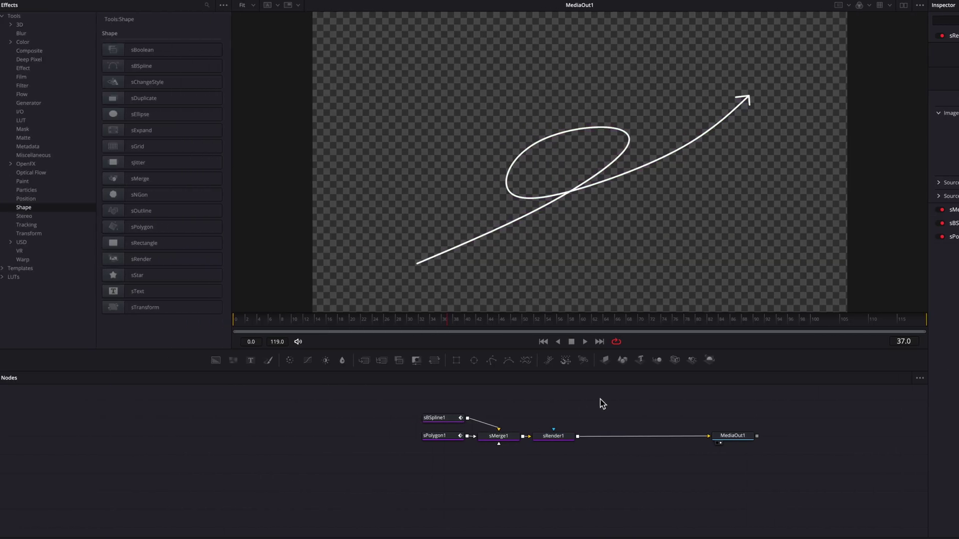
left_click(37, 260)
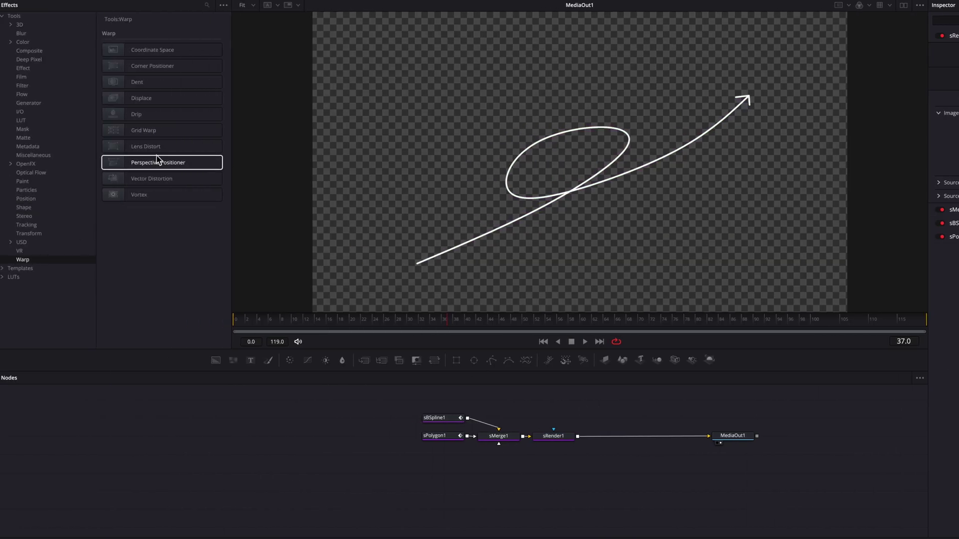
left_click_drag(170, 100, 615, 438)
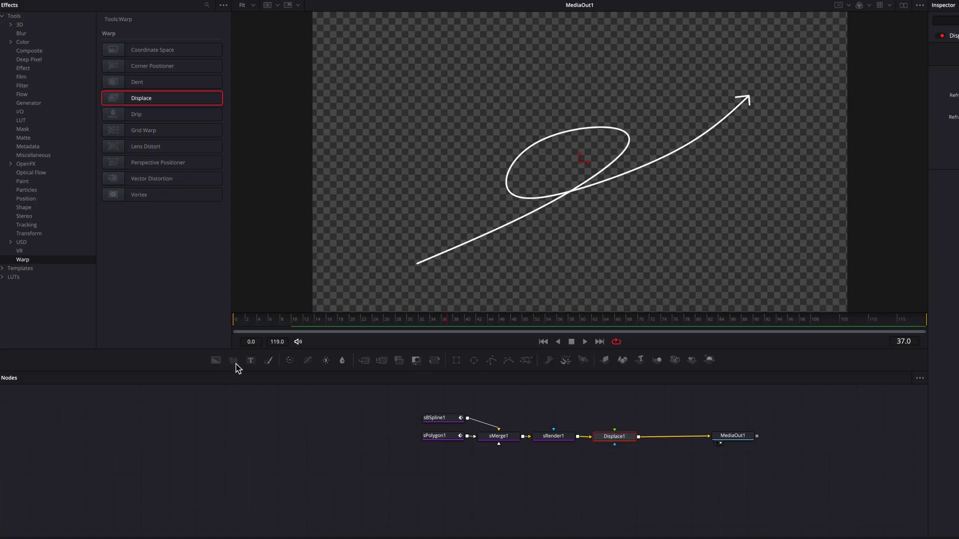
mouse_move(233, 360)
left_mouse_down()
mouse_move(620, 416)
mouse_move(614, 431)
left_mouse_up()
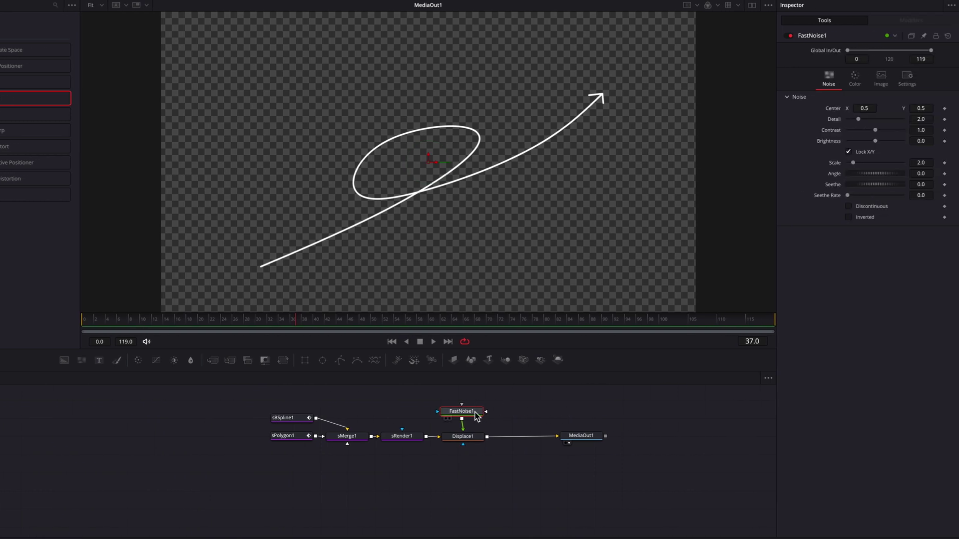
Step: Display FastNoise1 in the viewer and set its Detail to 6.3, Contrast to 1.76 and Scale to 4.25
key("1")
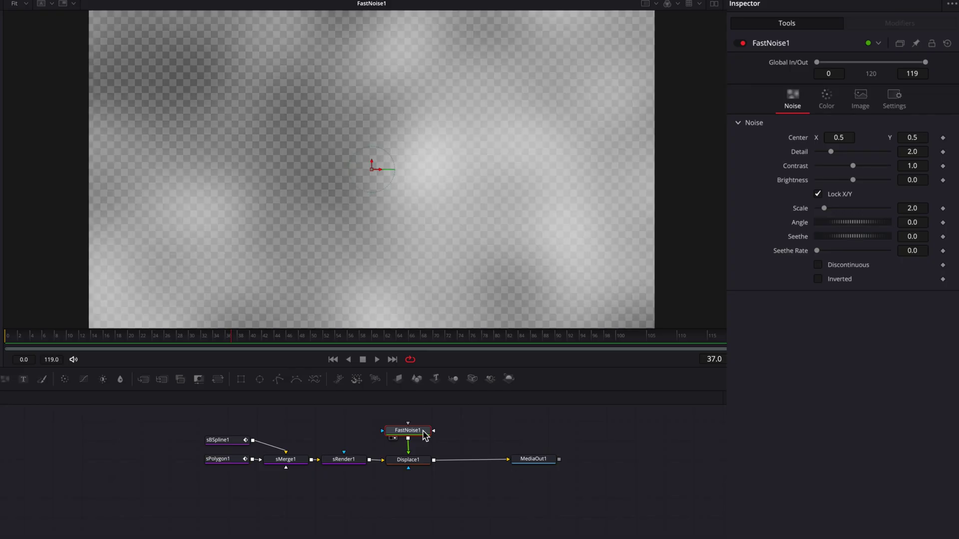
left_click_drag(831, 152, 862, 166)
left_click_drag(825, 210, 833, 211)
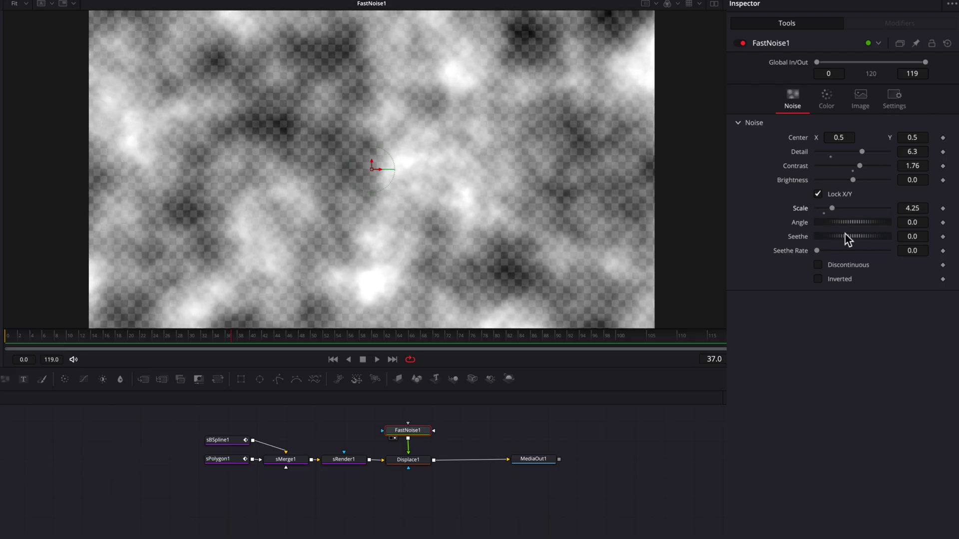
Step: Set FastNoise1's Seethe to 0.399 and Seethe Rate to 0.669, and play back the moving noise
left_click_drag(848, 239, 873, 235)
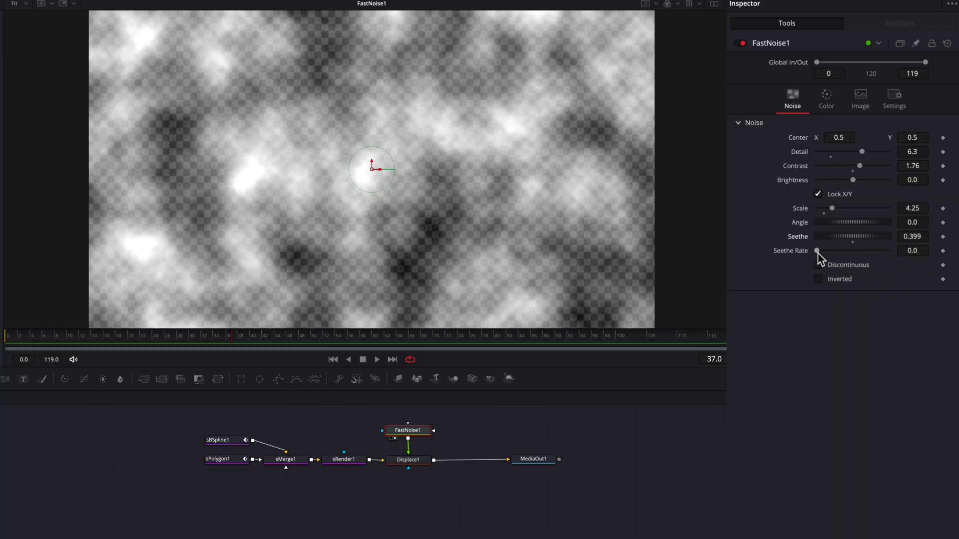
left_click_drag(818, 251, 866, 253)
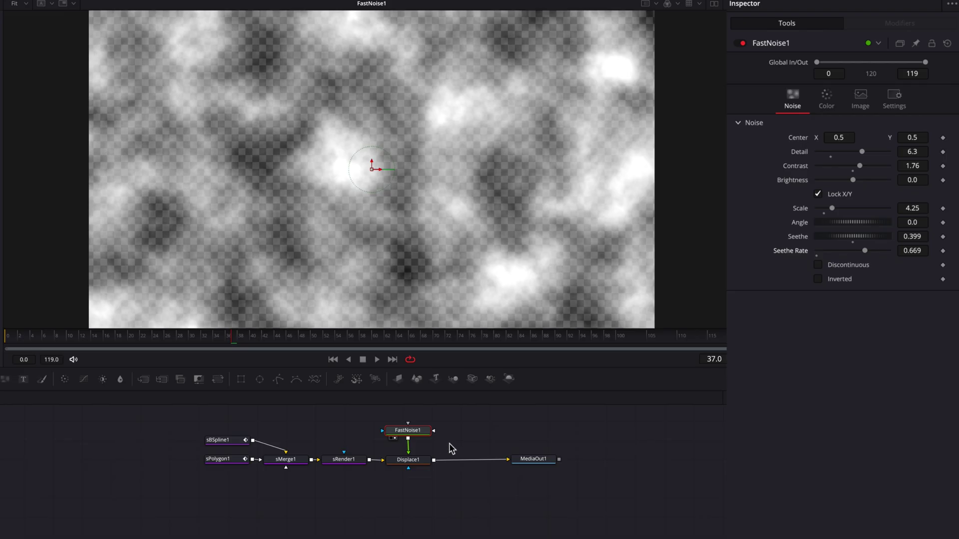
key("space")
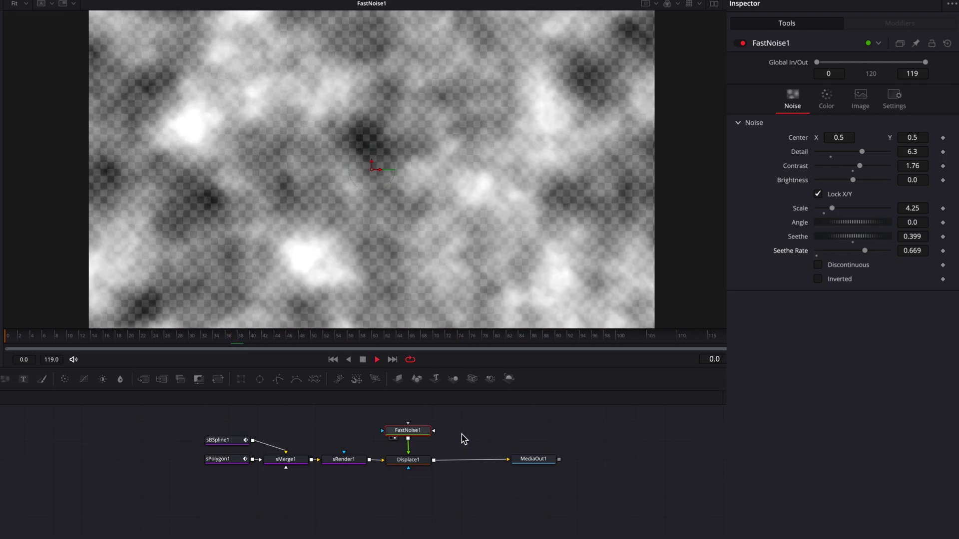
key("space")
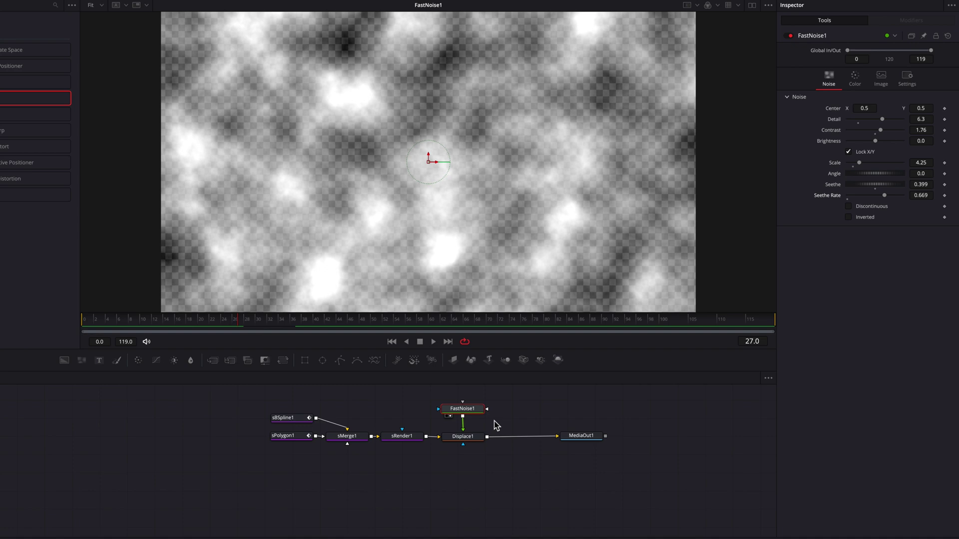
Step: Display Displace1 in the viewer and play back the arrow with its radial displacement
left_click(475, 440)
key("1")
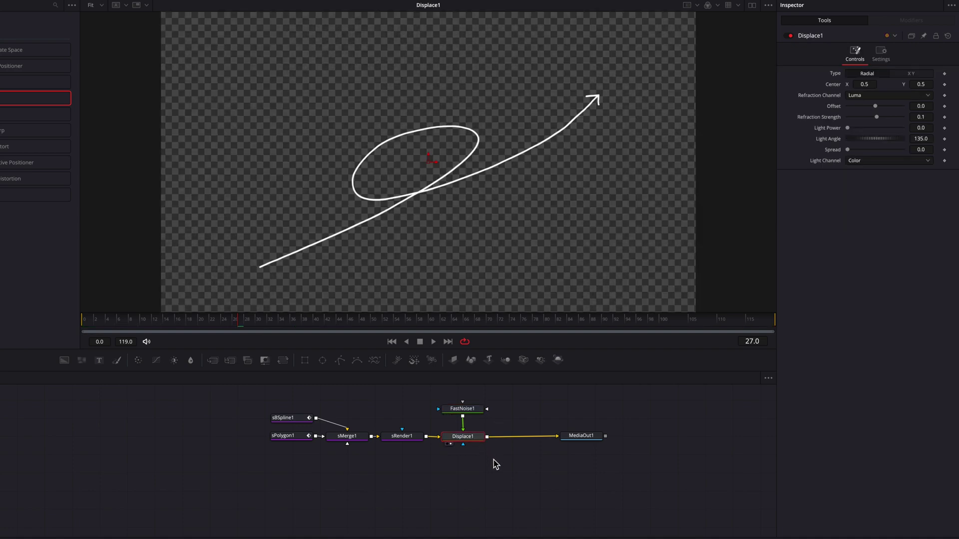
key("space")
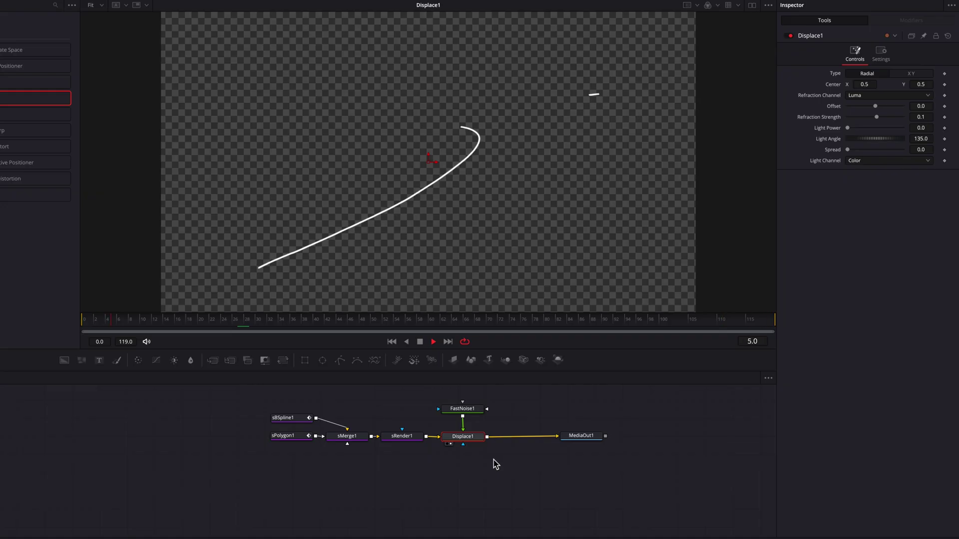
key("space")
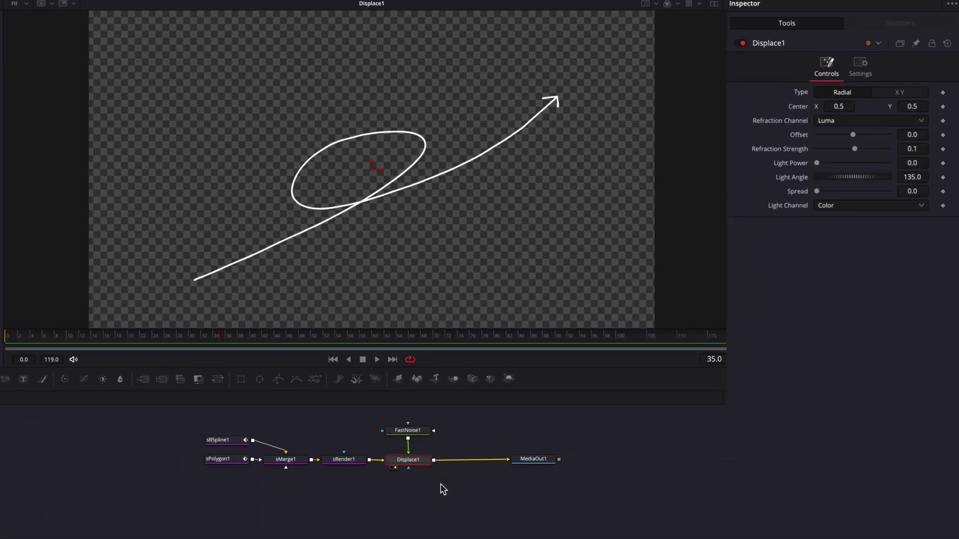
Step: Switch Displace1 to X Y displacement, set its Y Refraction to -0.003 and play back the arrow
left_click(896, 95)
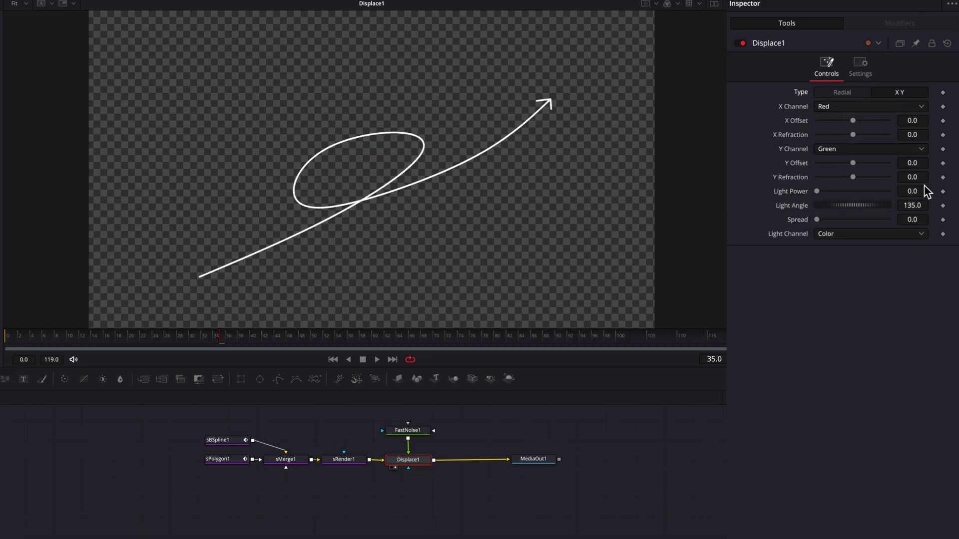
left_click_drag(916, 178, 912, 178)
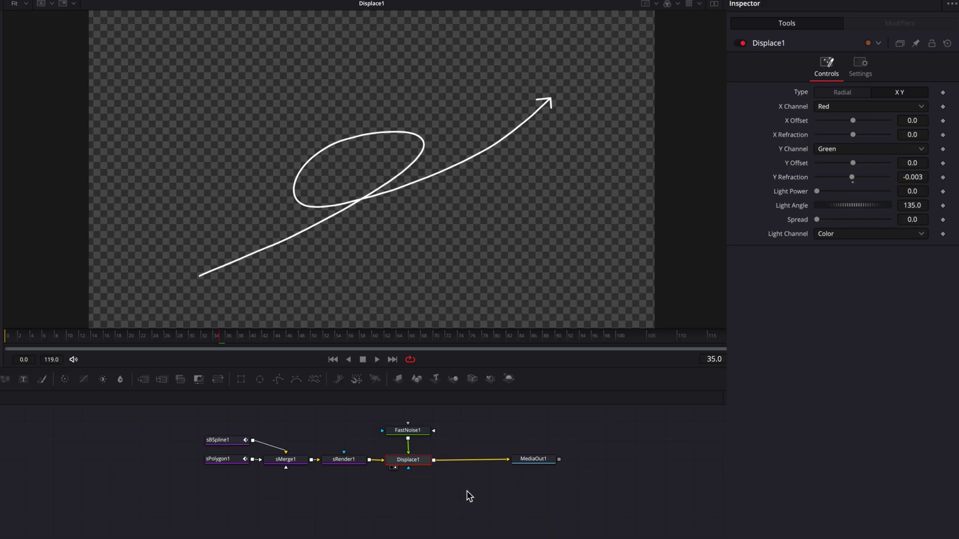
key("space")
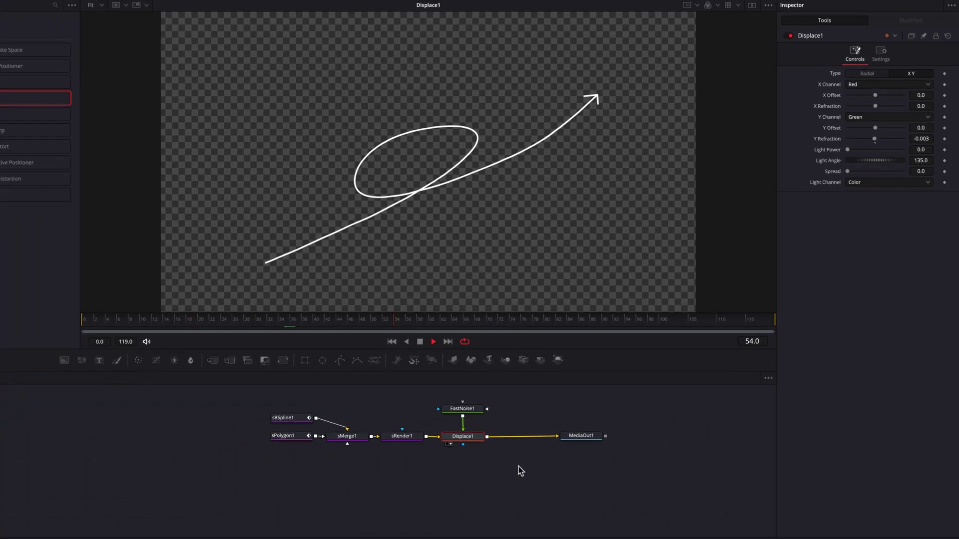
key("space")
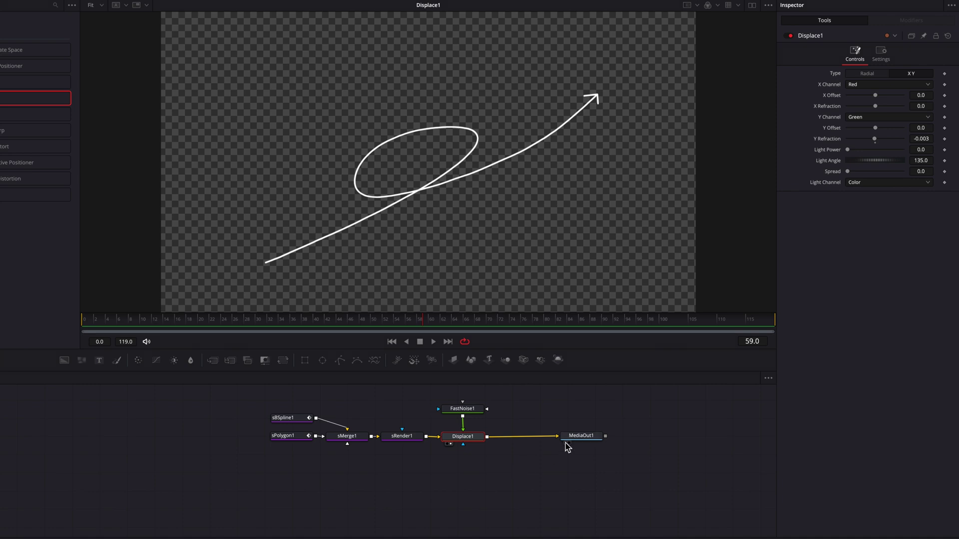
Step: Display MediaOut1, insert the Resolve FX Stop Motion effect between Displace1 and MediaOut1, and play back the animation
left_click_drag(584, 445, 600, 445)
left_click(633, 444)
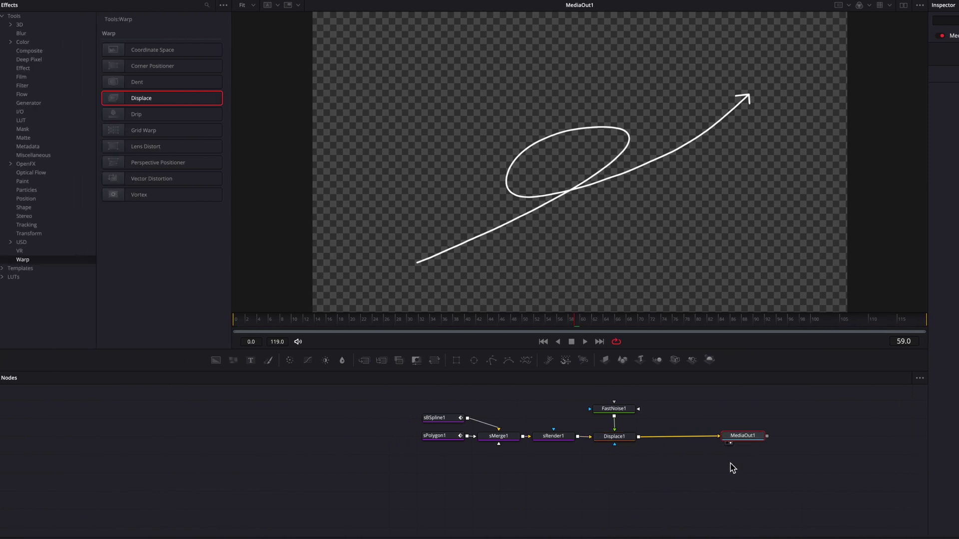
left_click(12, 165)
left_click(64, 254)
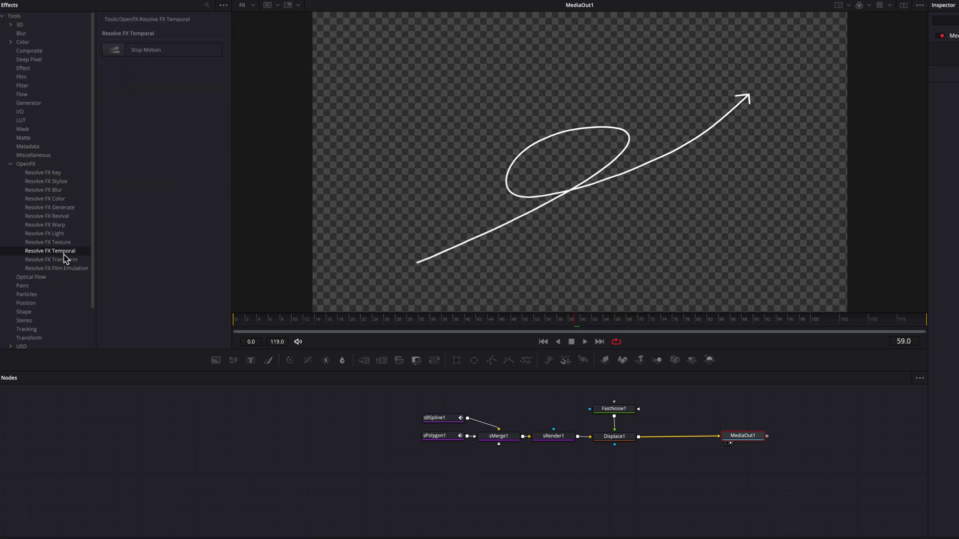
left_click_drag(153, 50, 674, 433)
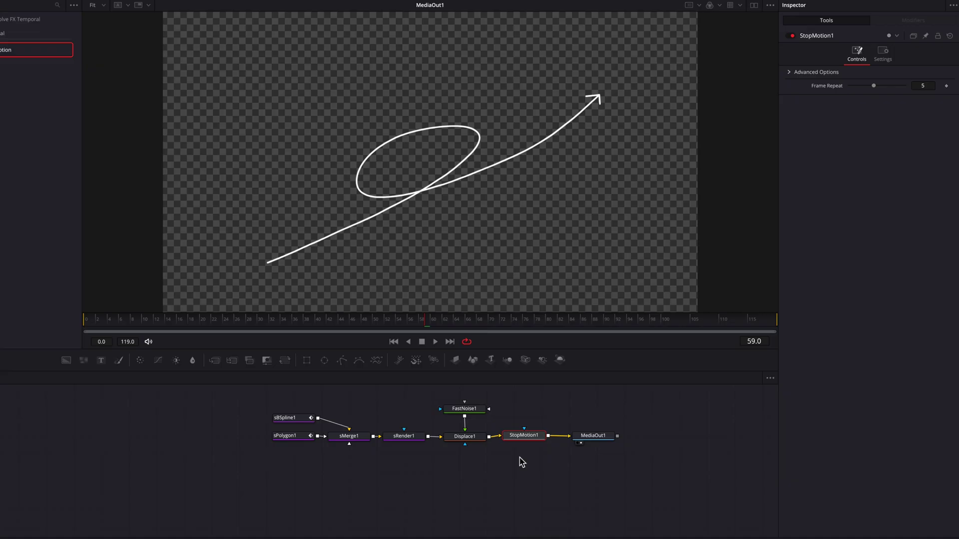
key("space")
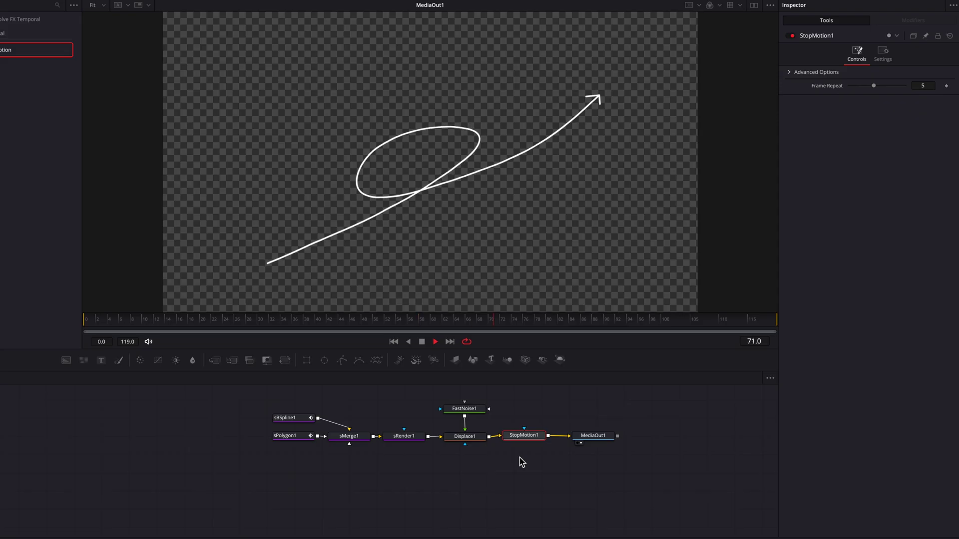
key("space")
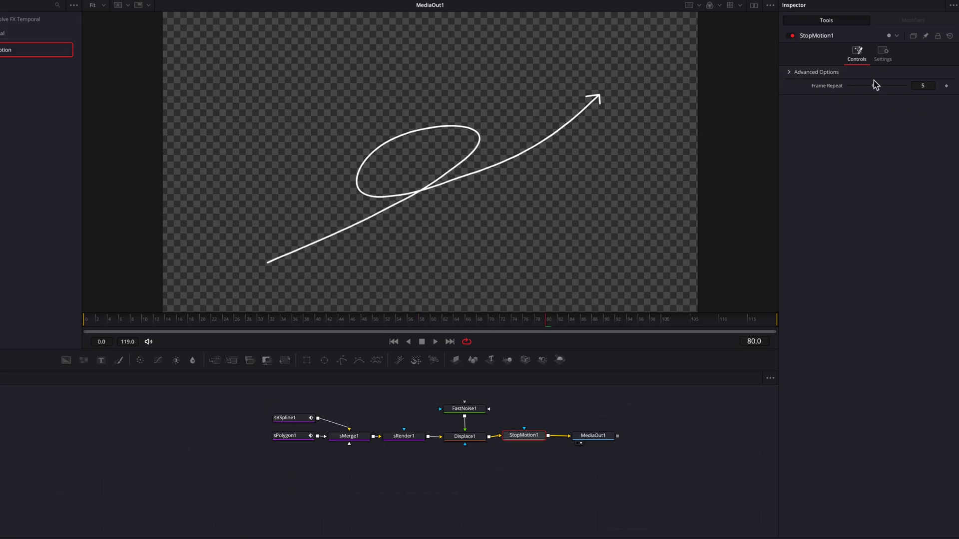
Step: Set StopMotion1's Frame Repeat to 10 and review the animation, including the opening frames back to frame 0
left_click_drag(874, 85, 932, 98)
key("space")
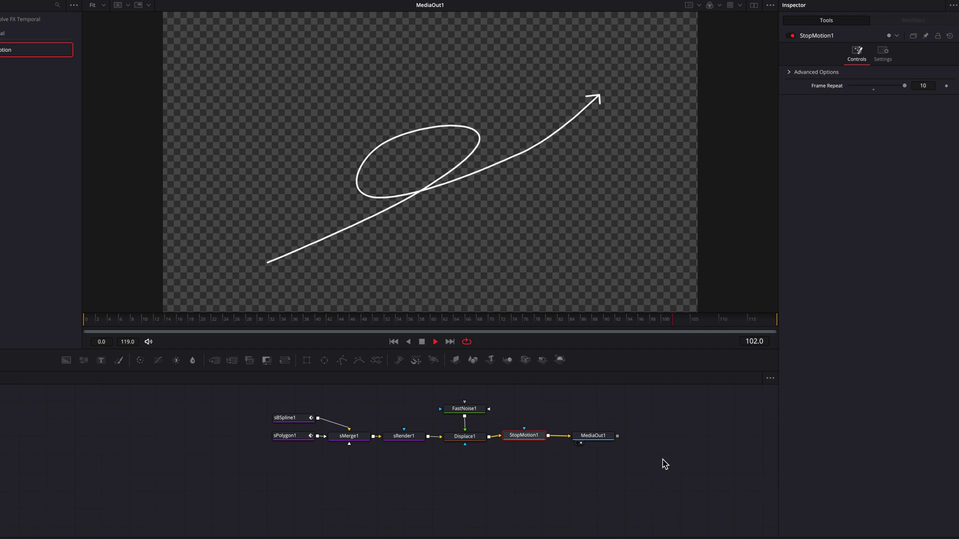
key("space")
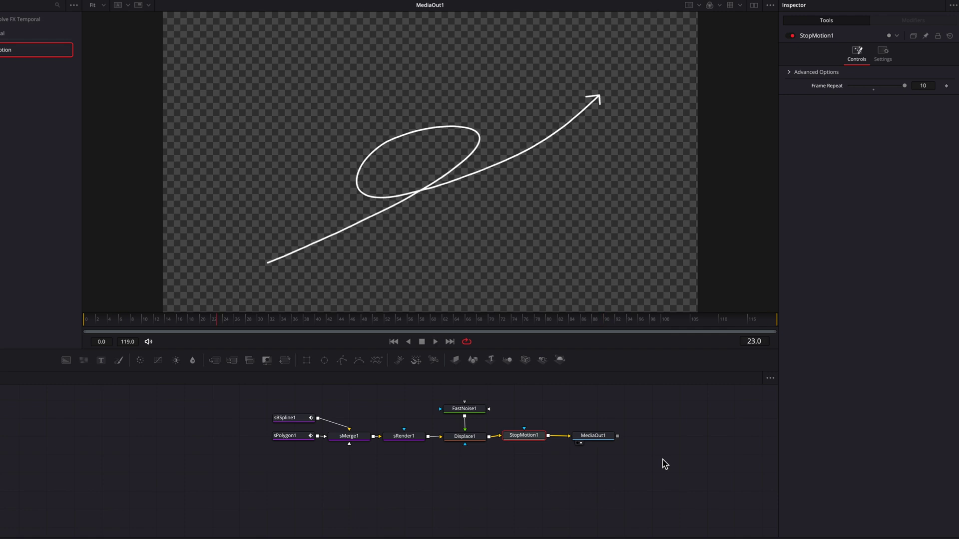
left_click(156, 322)
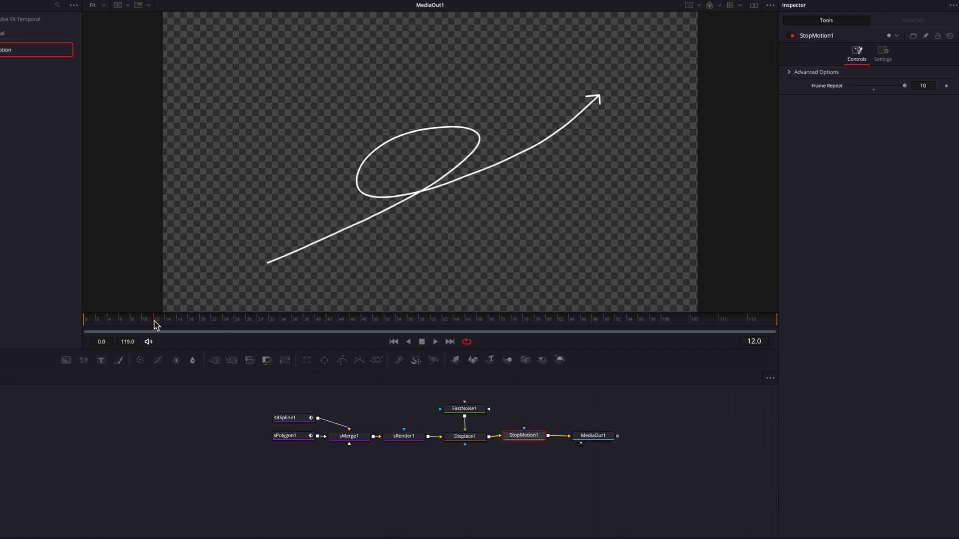
mouse_move(141, 324)
left_mouse_down()
mouse_move(99, 324)
mouse_move(225, 325)
mouse_move(85, 324)
left_mouse_up()
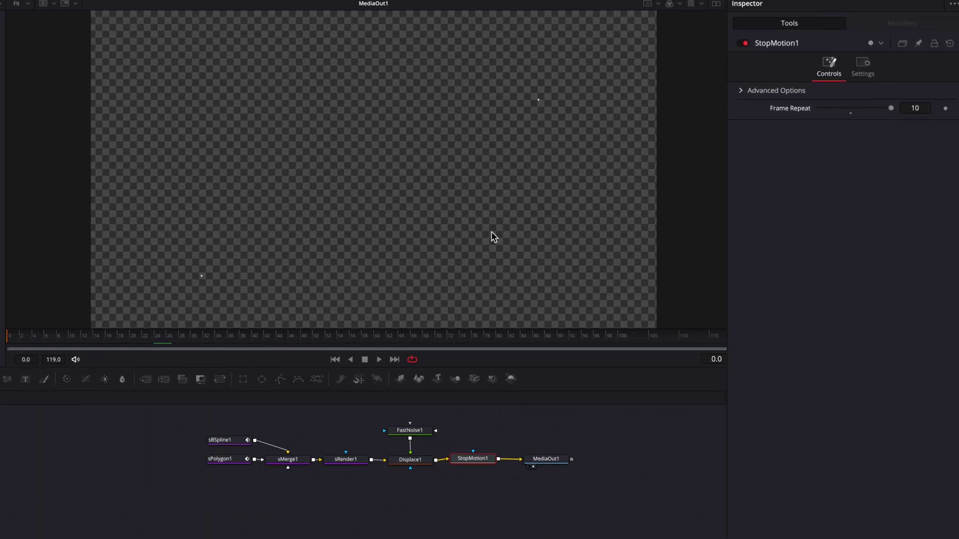
Step: Keyframe StopMotion1's Blend at 1.0 on frame 10 and 0.0 on frame 9, and play back from the start
left_click(856, 76)
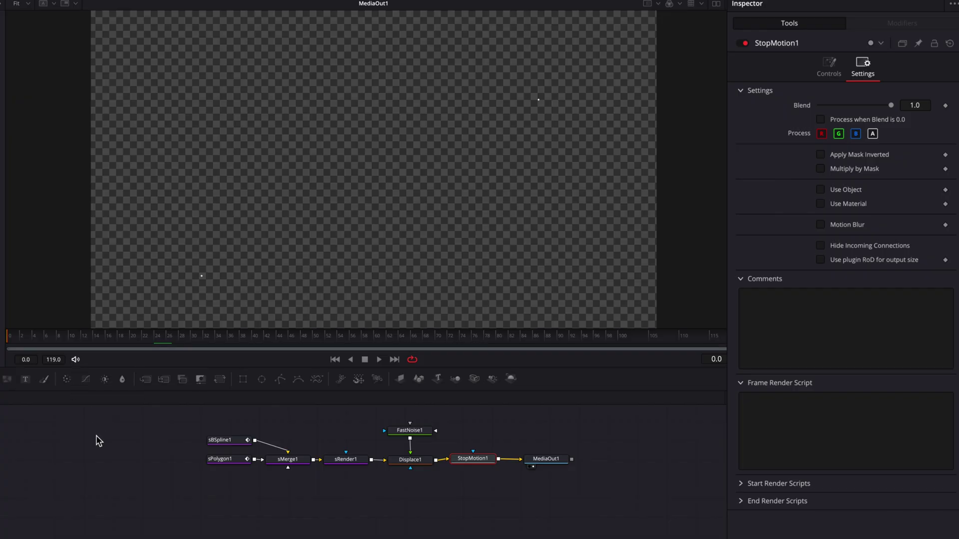
left_click(75, 338)
left_click(73, 338)
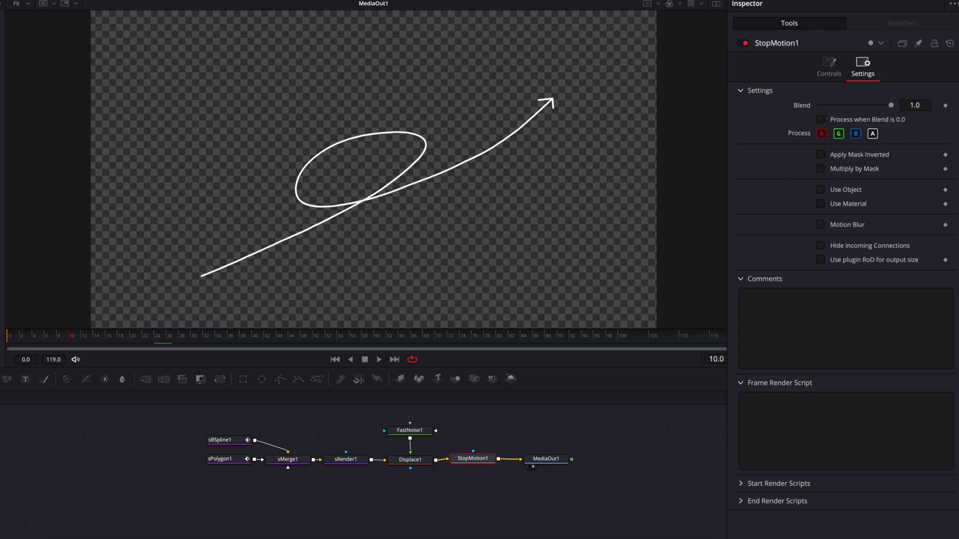
left_click(946, 106)
key("Left")
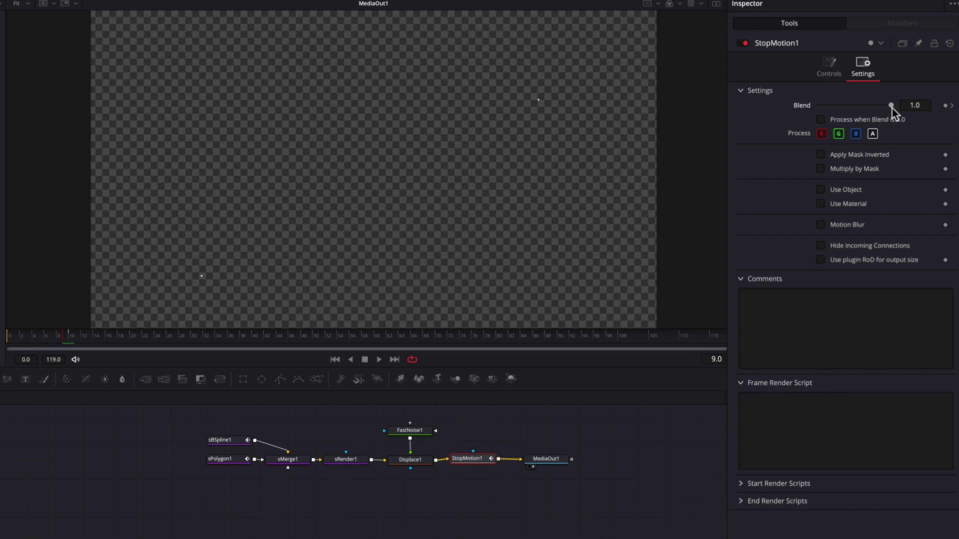
left_click_drag(889, 107, 802, 108)
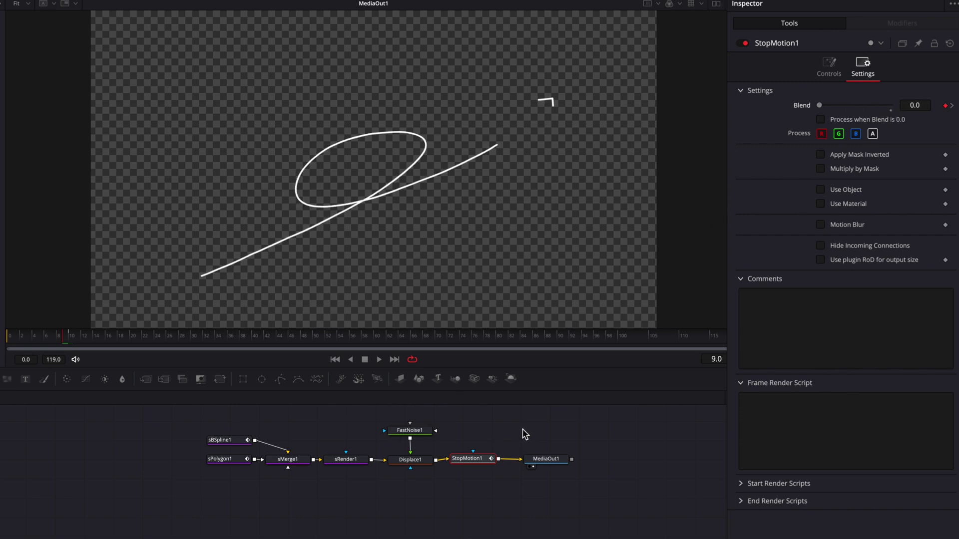
left_click_drag(63, 336, 9, 336)
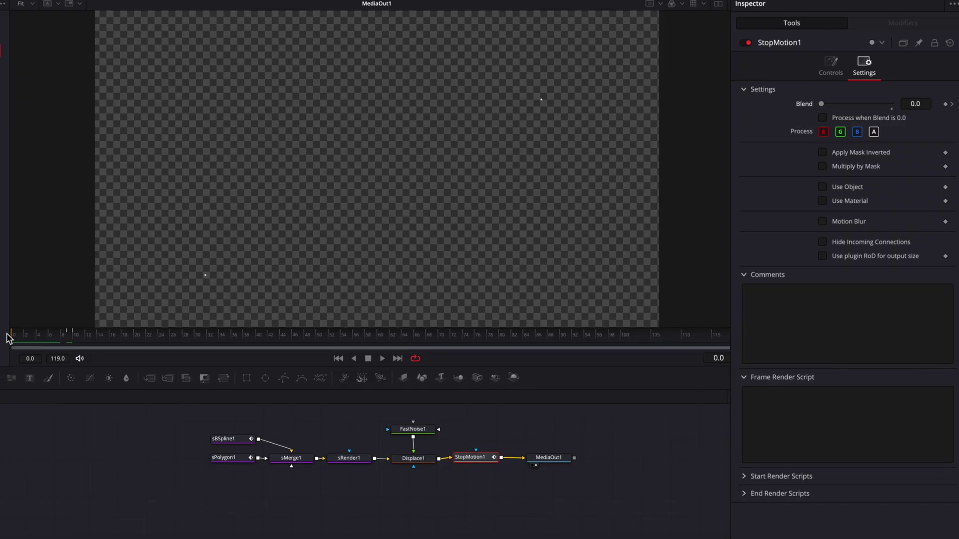
key("space")
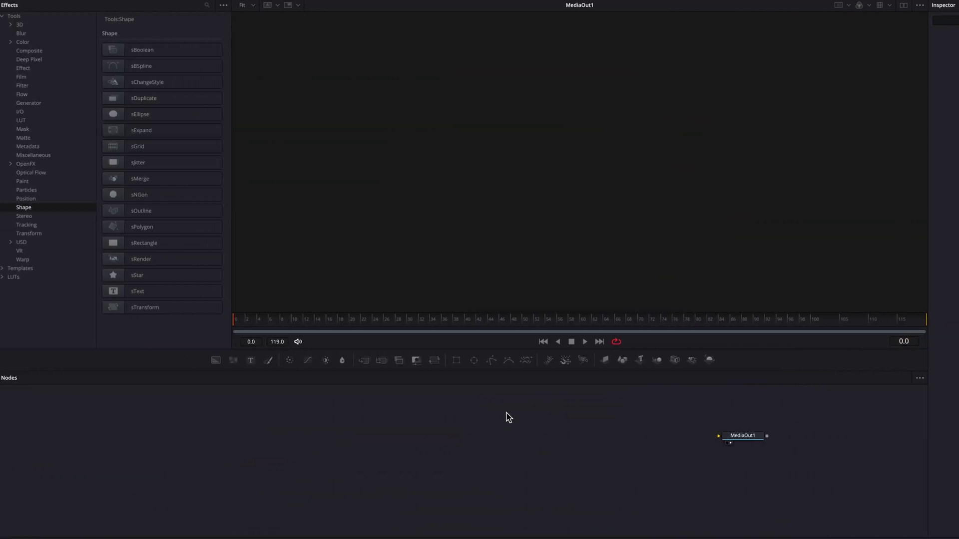
Step: In the empty composition, add two sText nodes merged through sMerge1 into an sRender node connected to MediaOut1
left_click(175, 290)
left_click(175, 290)
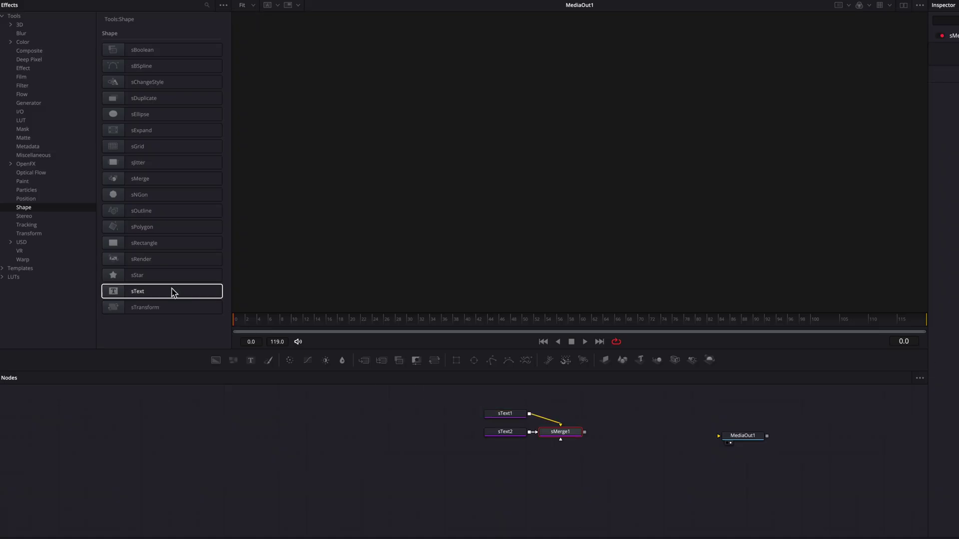
left_click(172, 260)
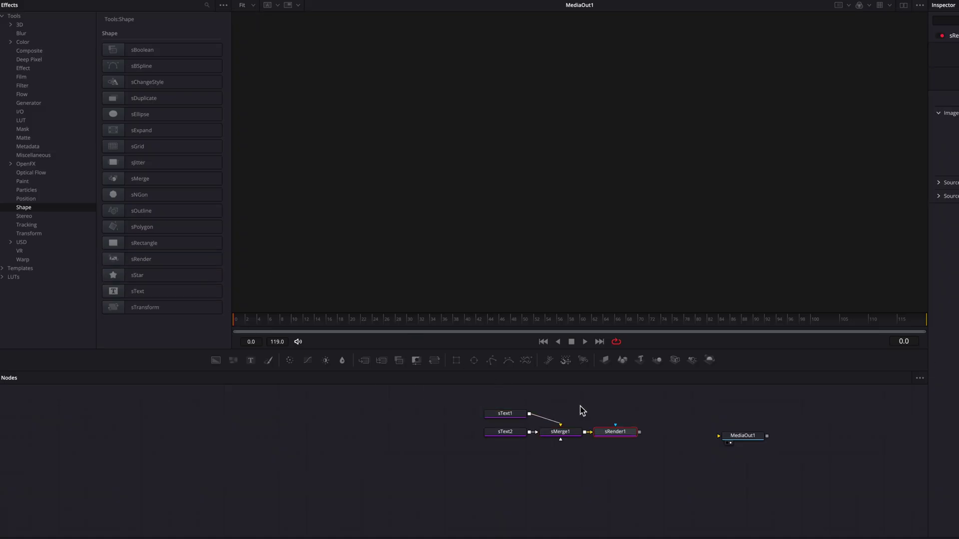
left_click_drag(490, 432, 570, 437)
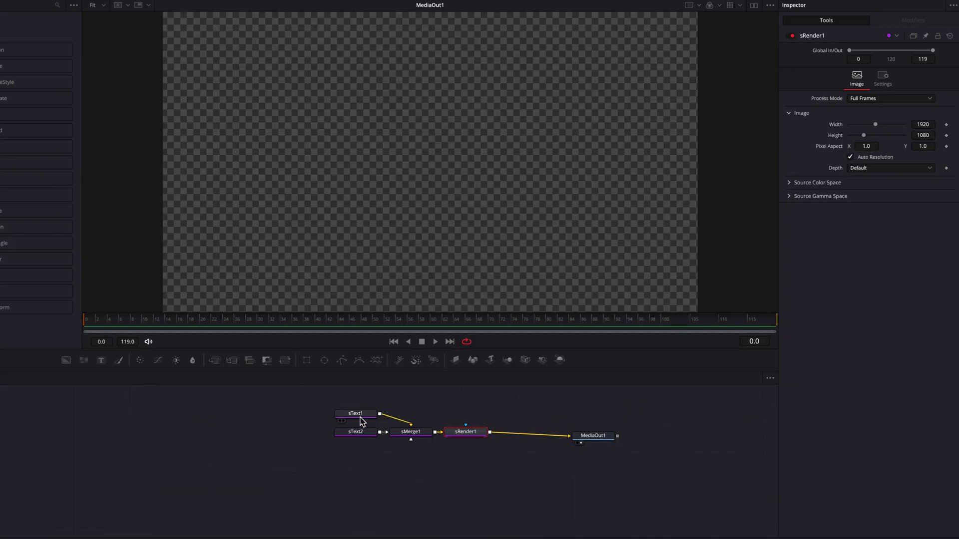
Step: Enter a row of dashes as the text of sText1
left_click(361, 416)
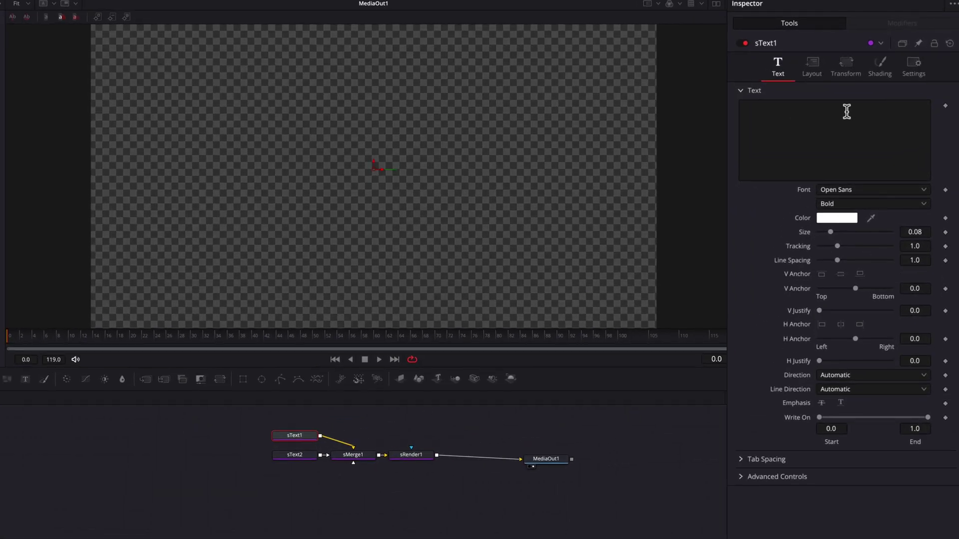
left_click(870, 93)
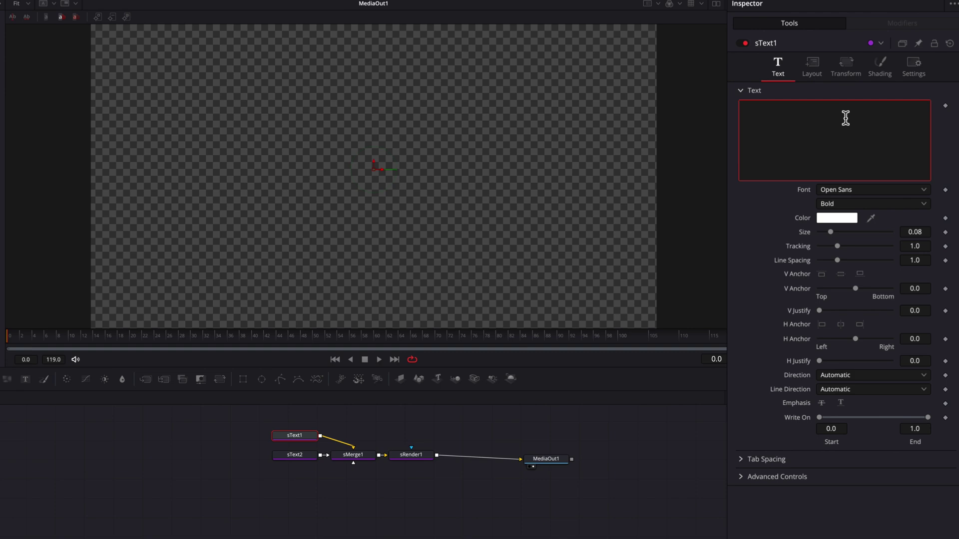
type("--------------")
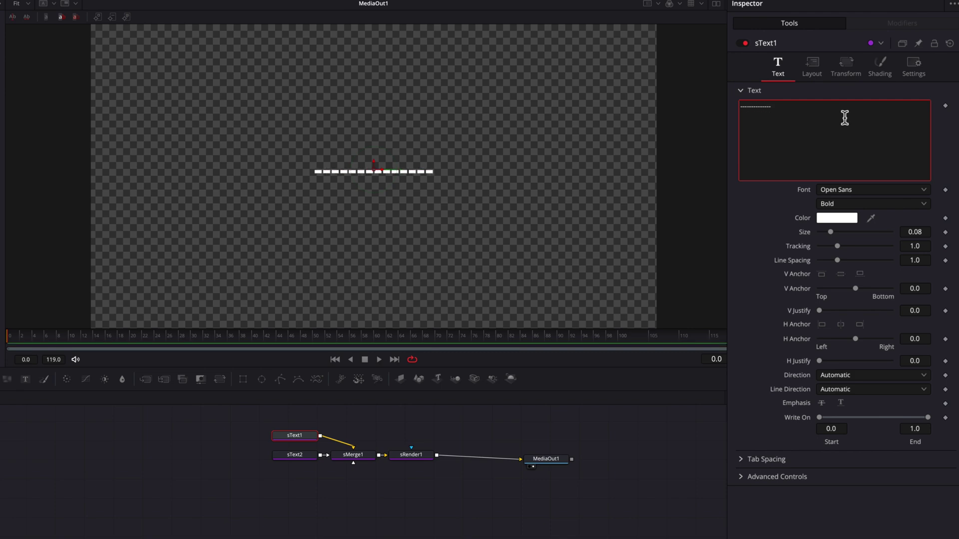
Step: Set the layout type of sText1 to Path
left_click(812, 70)
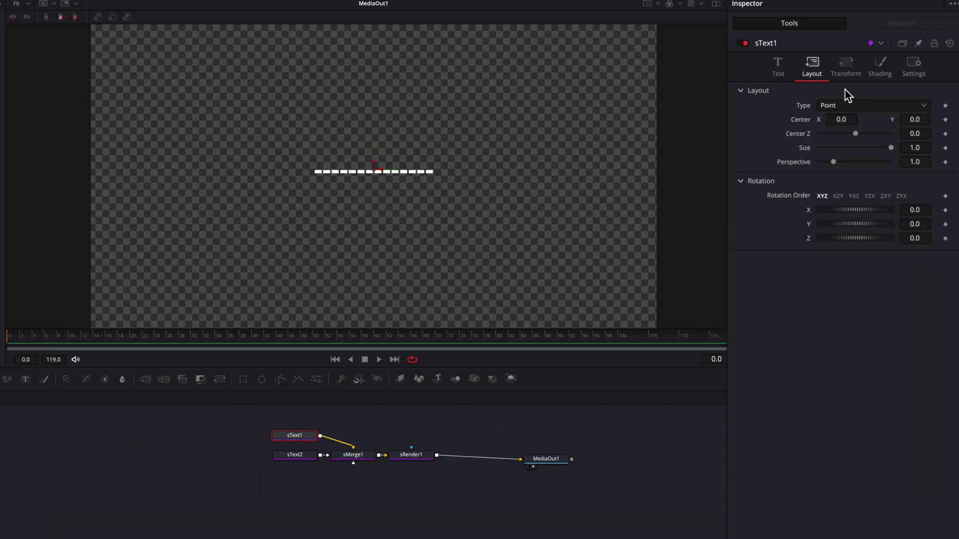
left_click(856, 106)
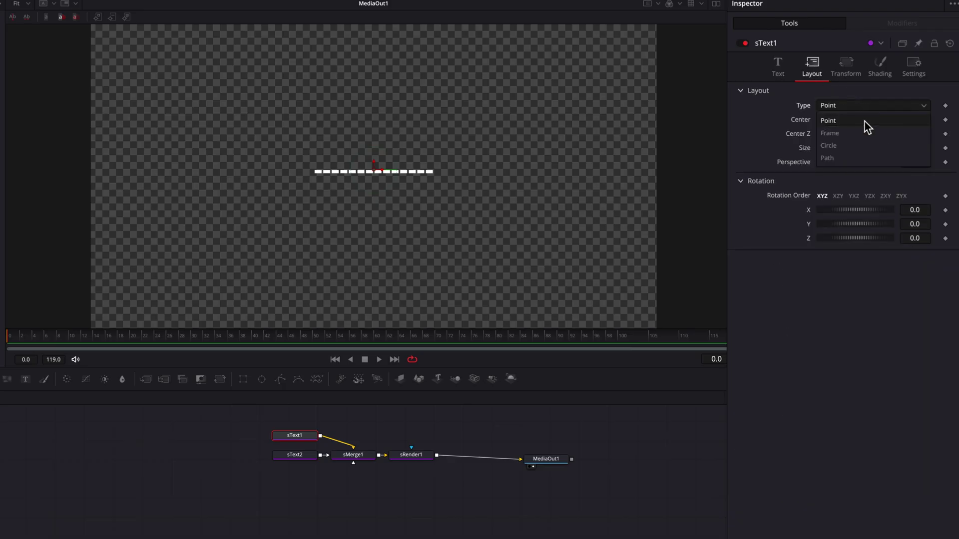
left_click(871, 159)
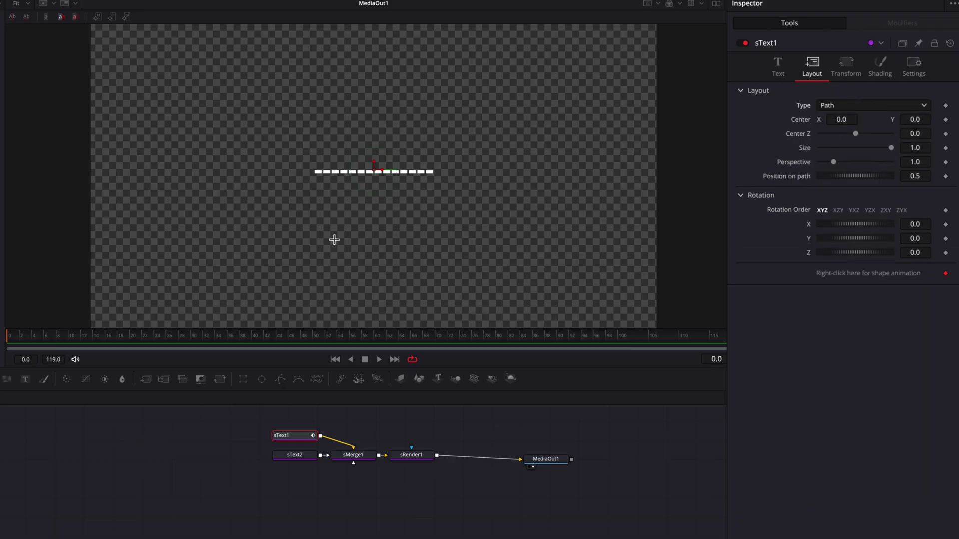
Step: Draw sText1's path rising from the canvas's lower left, making one loop near the centre and ending at the upper right
left_click(235, 272)
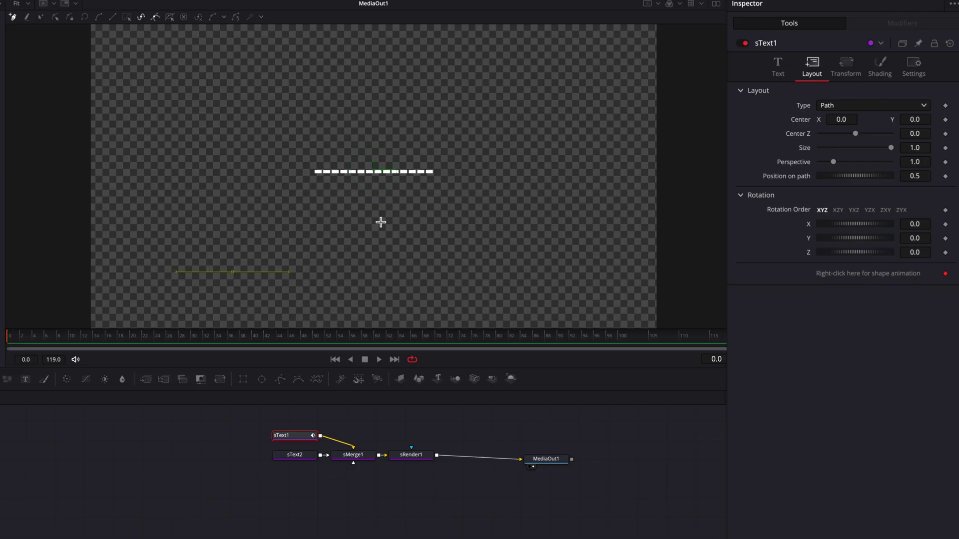
left_click(380, 219)
left_click(410, 171)
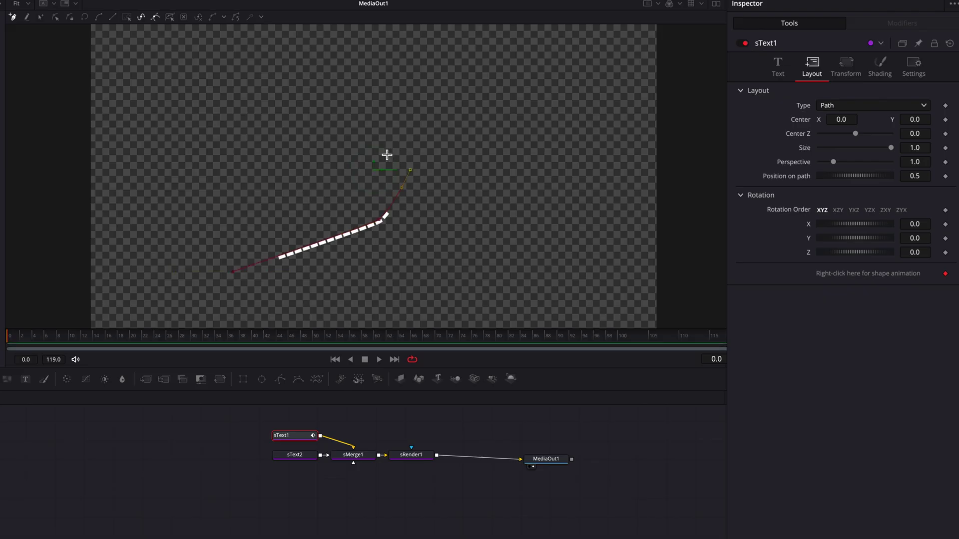
left_click(326, 177)
left_click(322, 218)
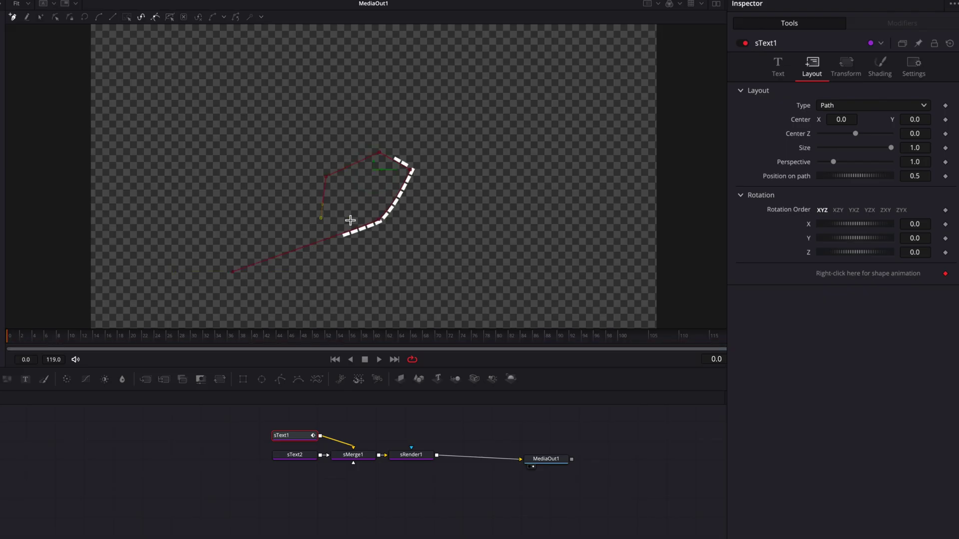
left_click(370, 214)
left_click_drag(422, 188, 446, 176)
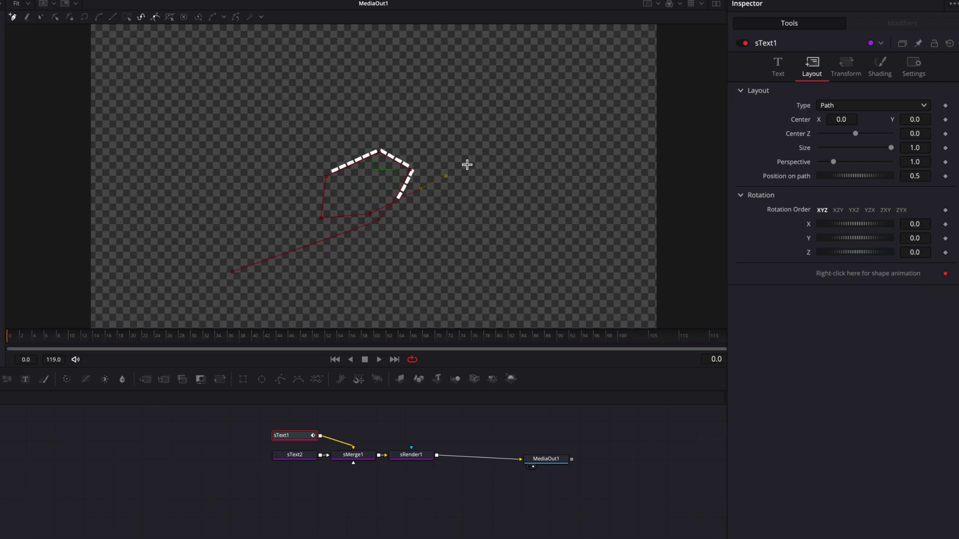
left_click(517, 129)
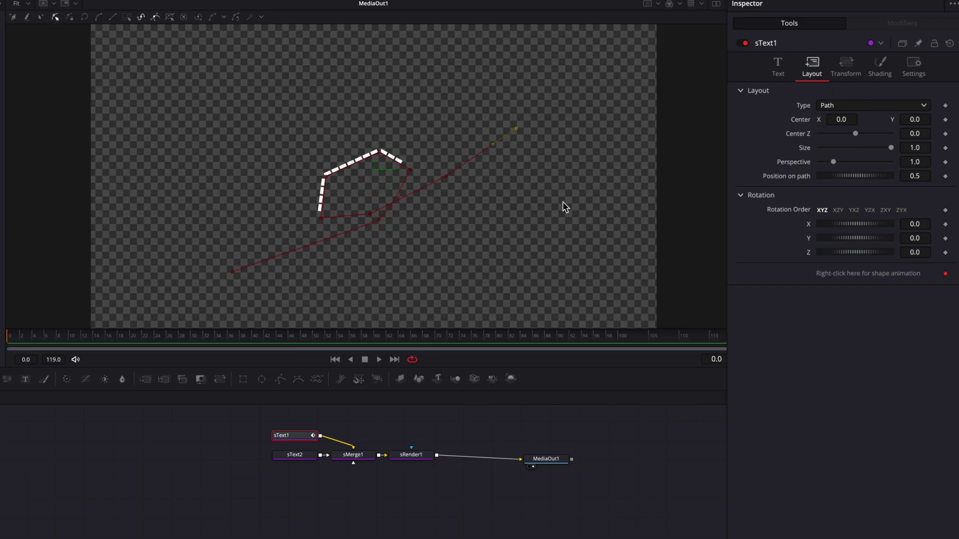
Step: Remove the sText1Path shape animation and smooth all points of the looping path
right_click(845, 277)
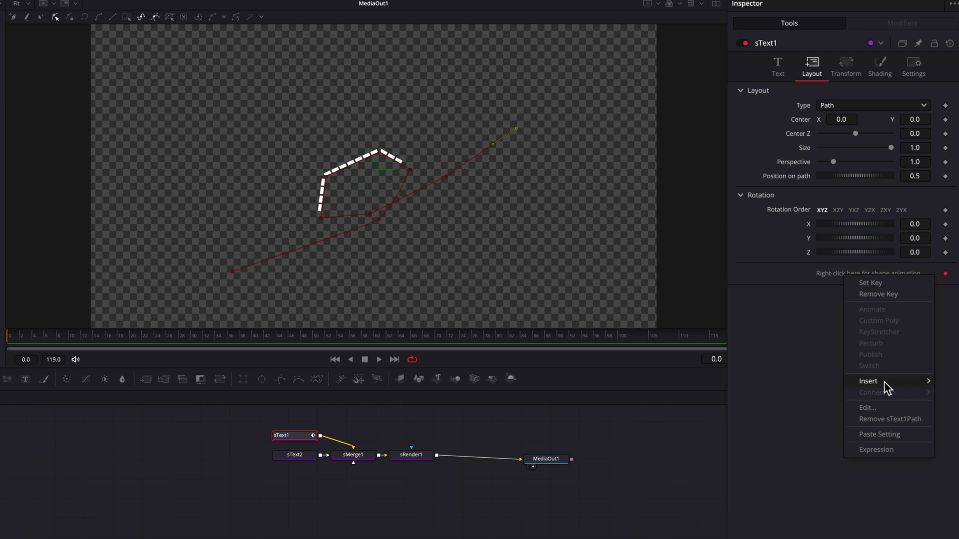
left_click(892, 419)
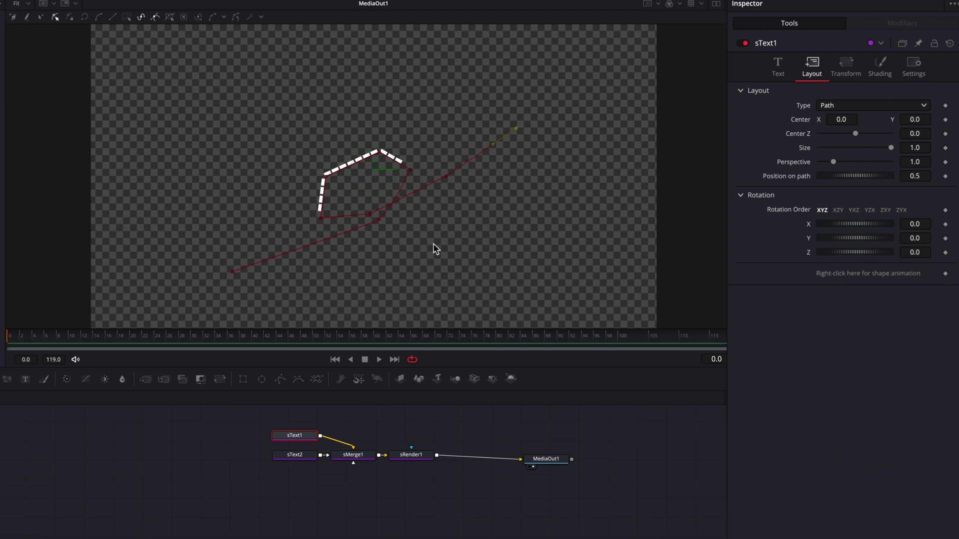
left_click_drag(158, 104, 584, 289)
left_click(100, 17)
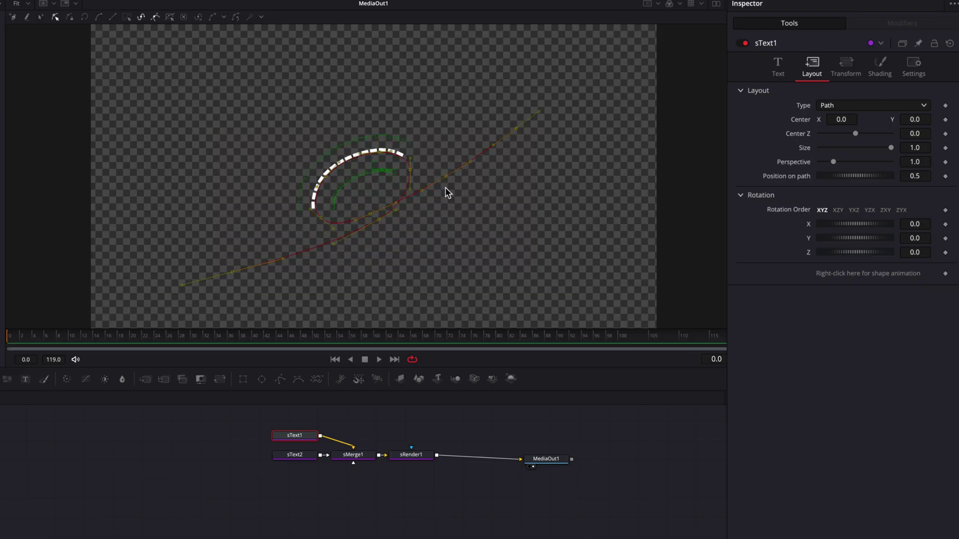
Step: Add dashes to sText1's text until they fill the whole looping path, and deselect the node
left_click(778, 65)
left_click(835, 115)
type("------------")
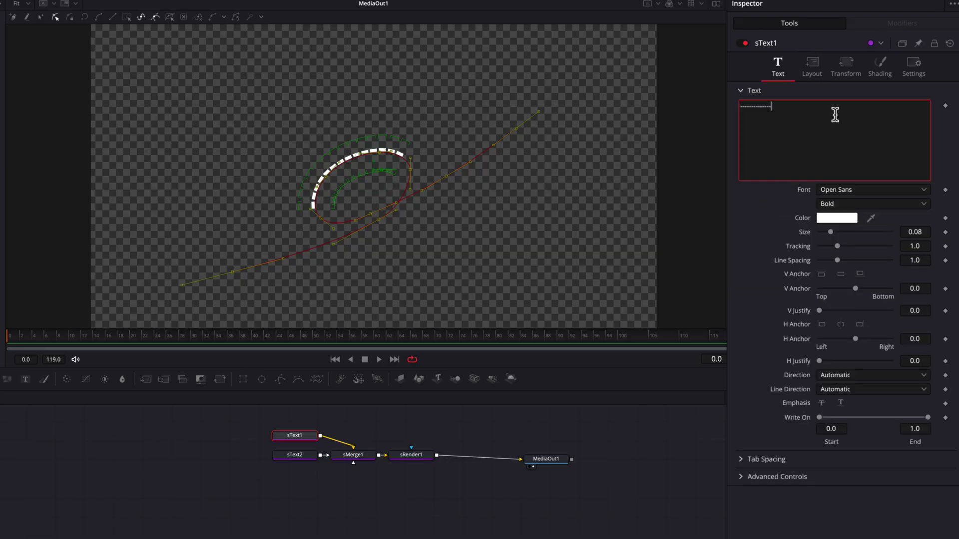
type("----------")
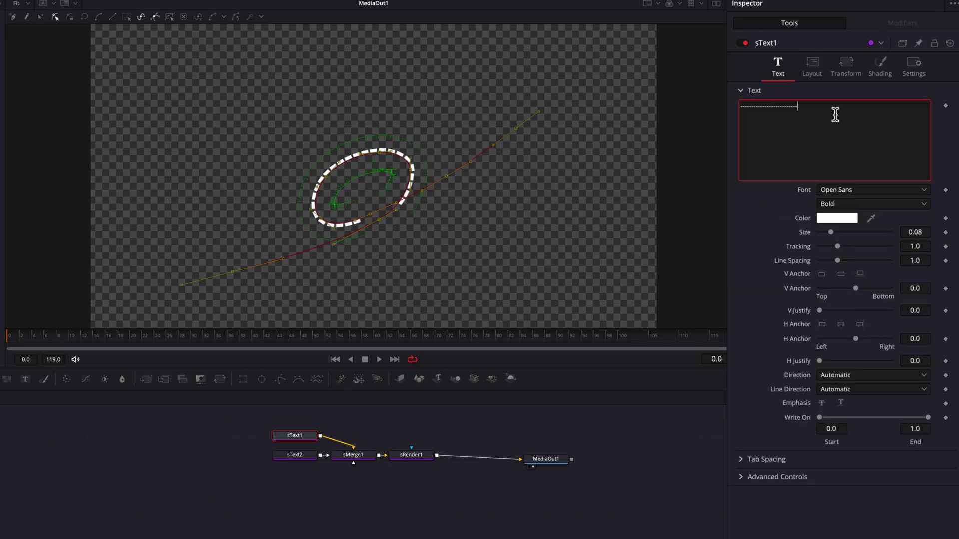
type("----------")
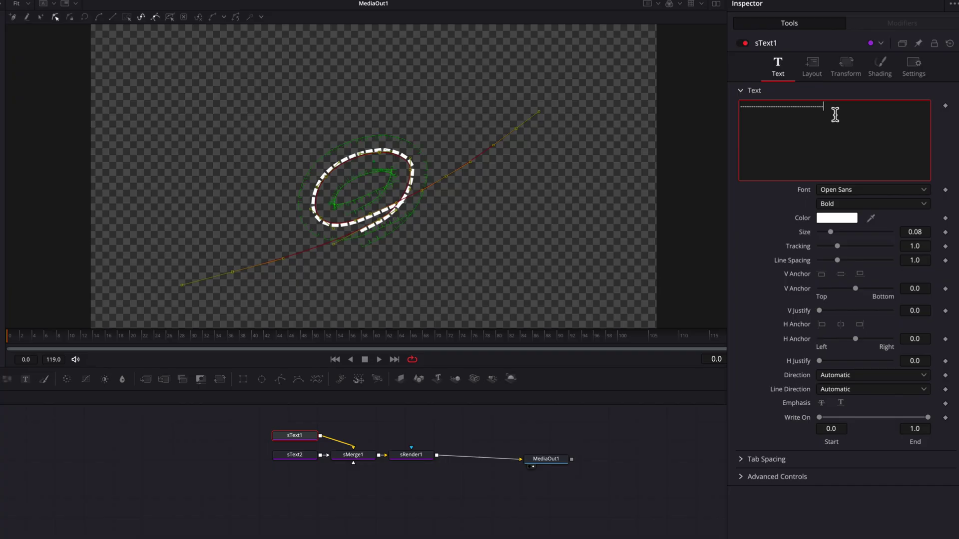
type("-----------------")
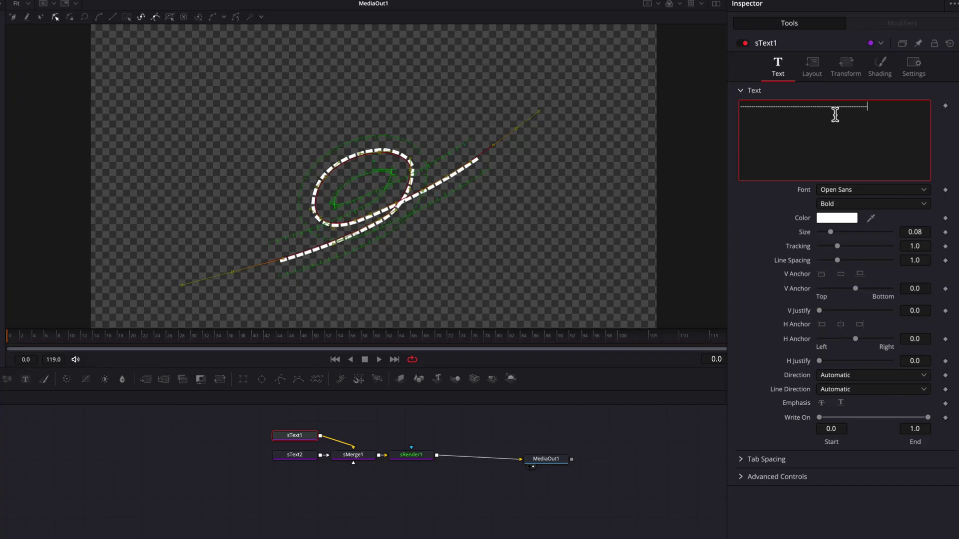
type("----------")
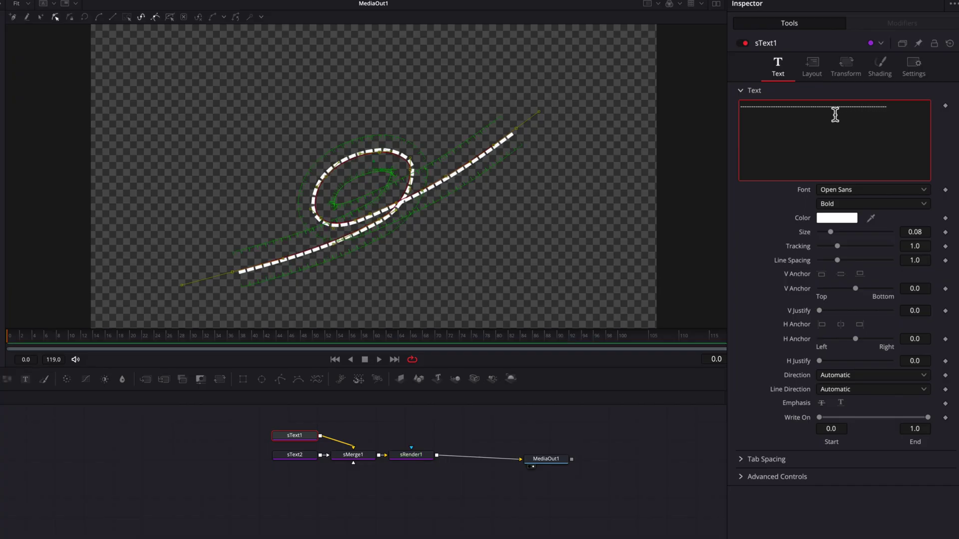
type("-")
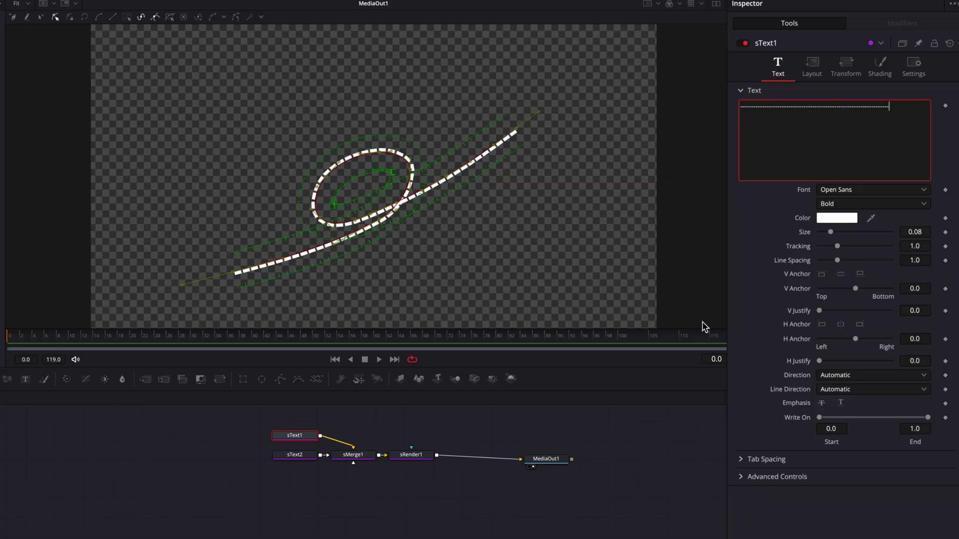
left_click(613, 486)
left_click(299, 436)
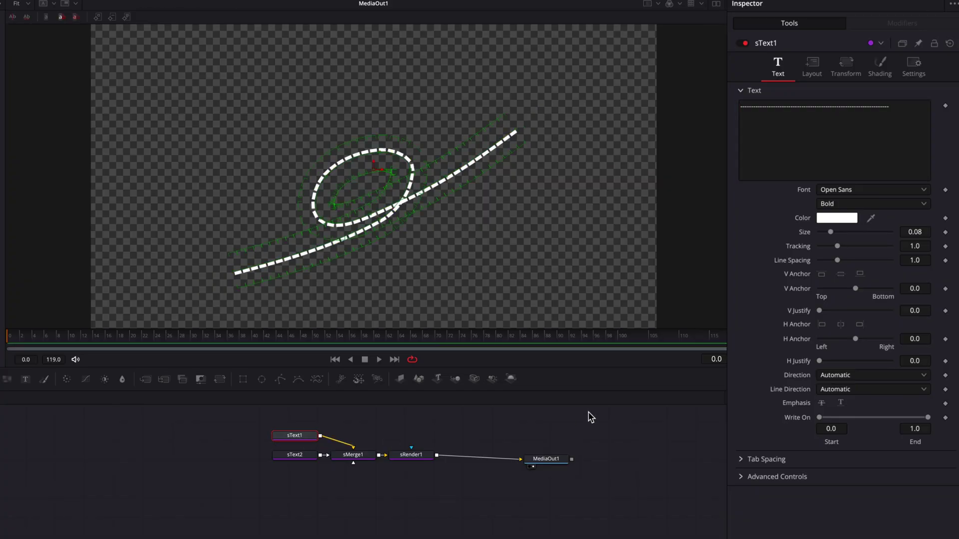
left_click(590, 418)
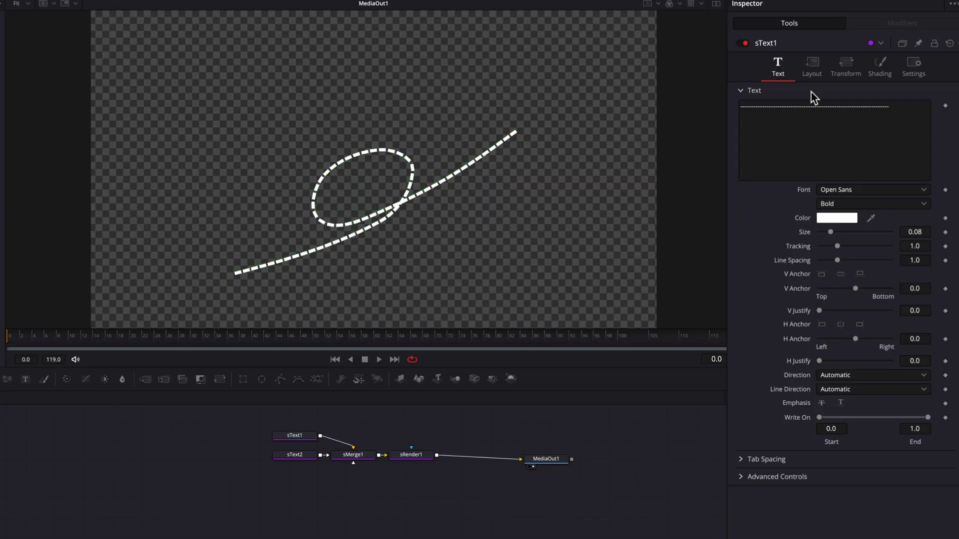
Step: Change sText1's shading appearance to the filled border shape and set Extend Vertical to -4.781
left_click(882, 75)
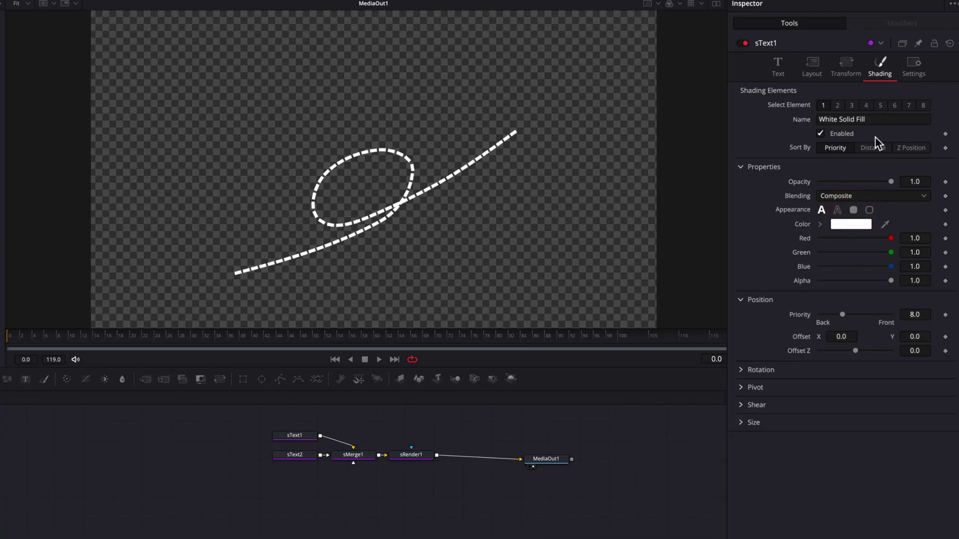
left_click(854, 210)
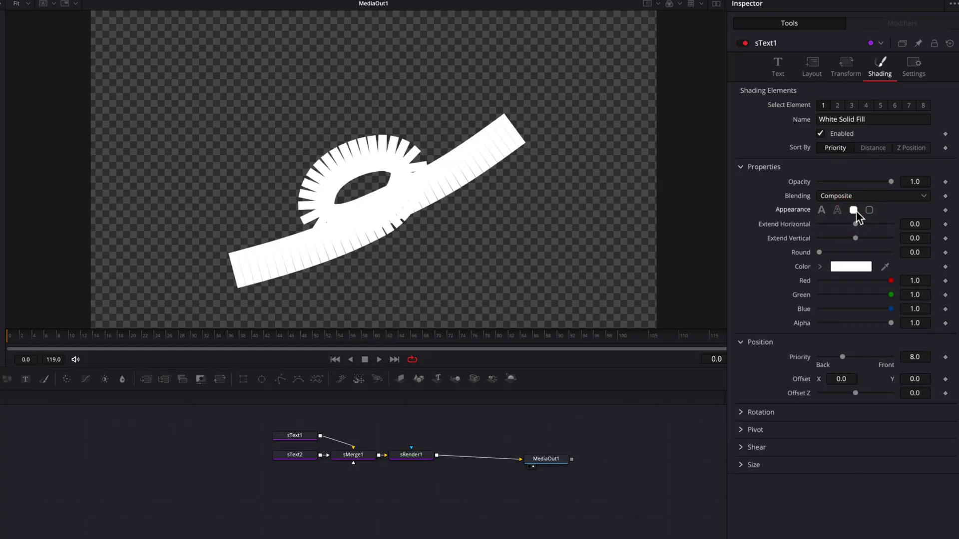
left_click(926, 242)
type("-")
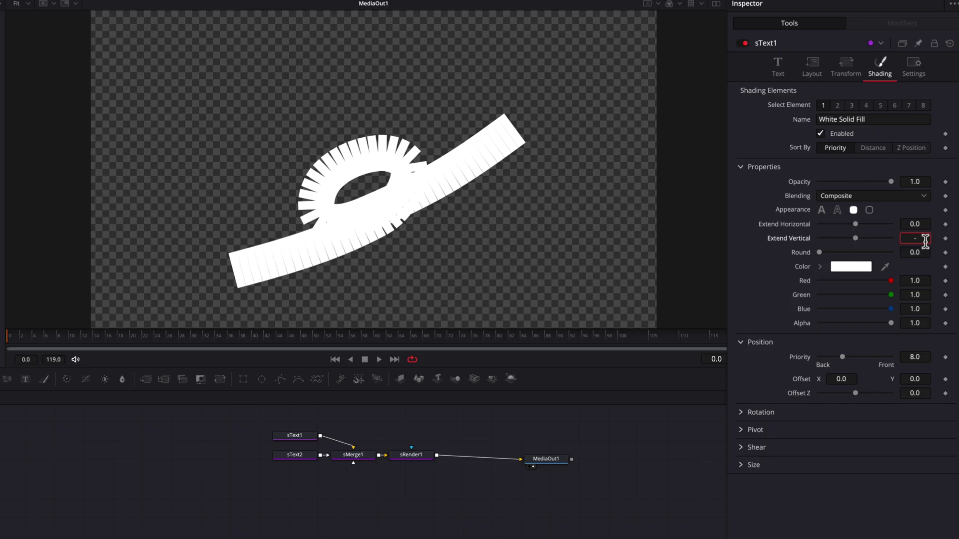
type("5")
key("Tab")
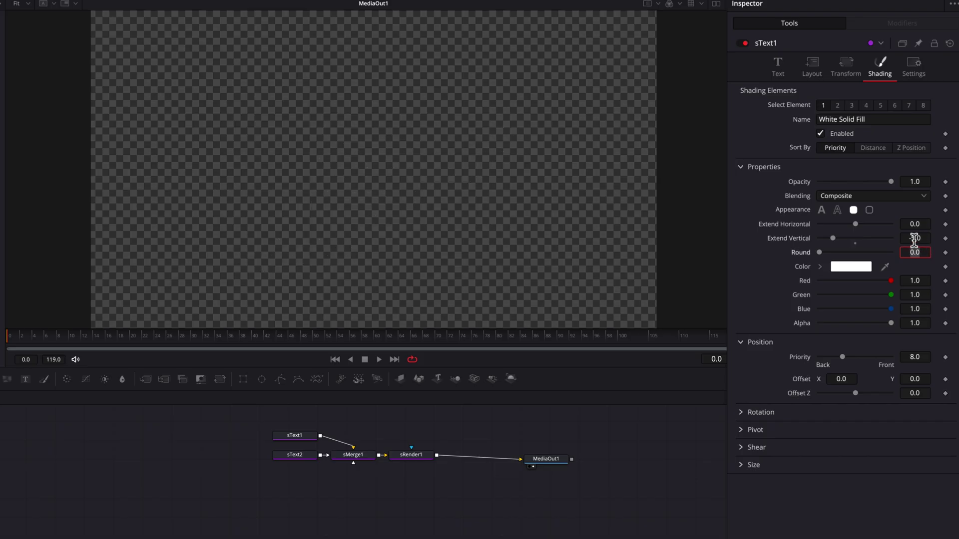
left_click_drag(925, 242, 933, 242)
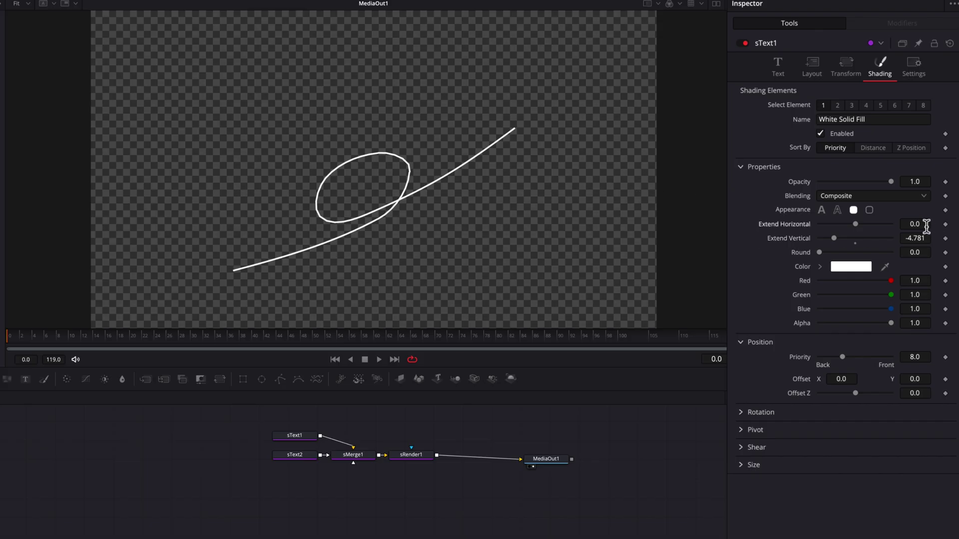
Step: Set sText1's Extend Horizontal to -0.358 and Round to 0.044 to get separate, rounded dashes
left_click_drag(924, 224, 922, 224)
left_click_drag(924, 224, 930, 231)
scroll(358, 182, "up", 3)
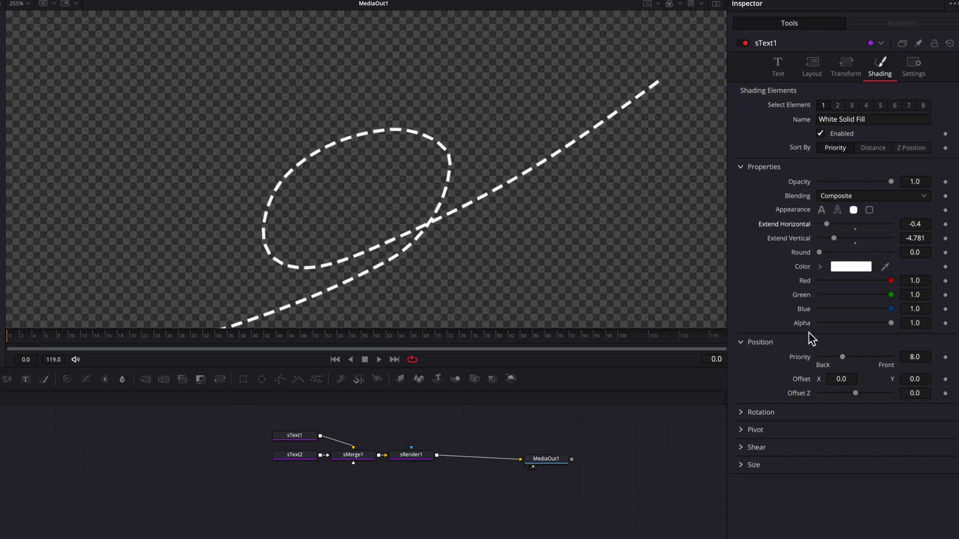
left_click_drag(910, 253, 924, 223)
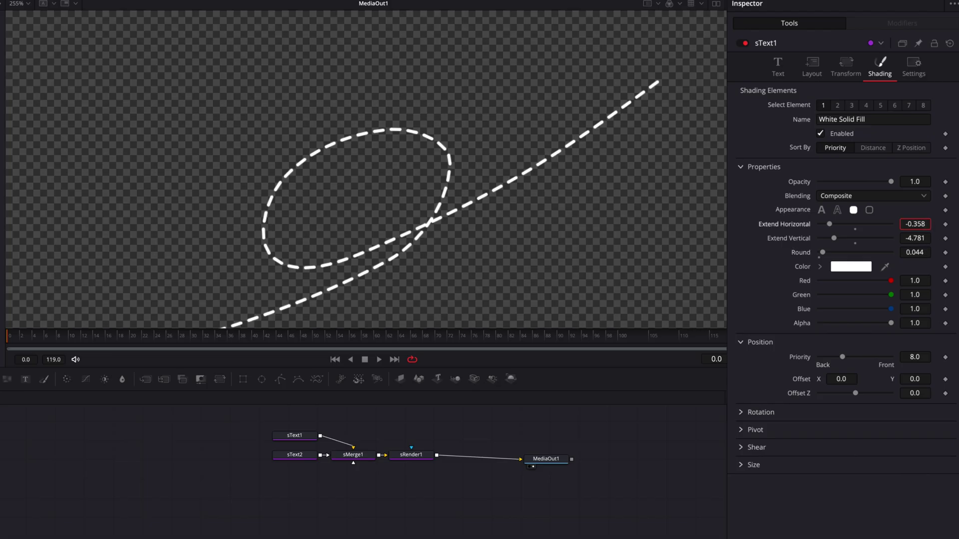
key("Return")
key("ctrl+f")
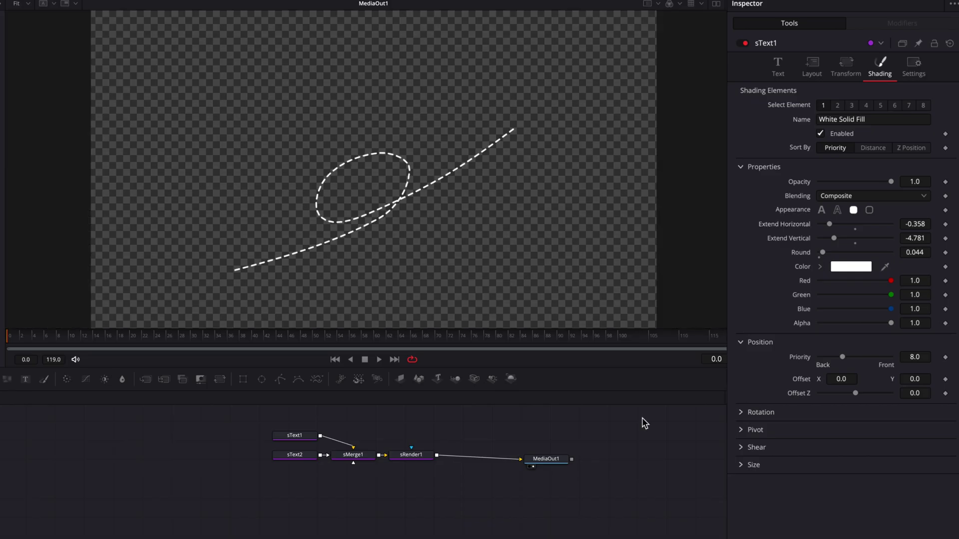
Step: Enter a short row of six dashes as the text of sText2
left_click(300, 456)
left_click(801, 120)
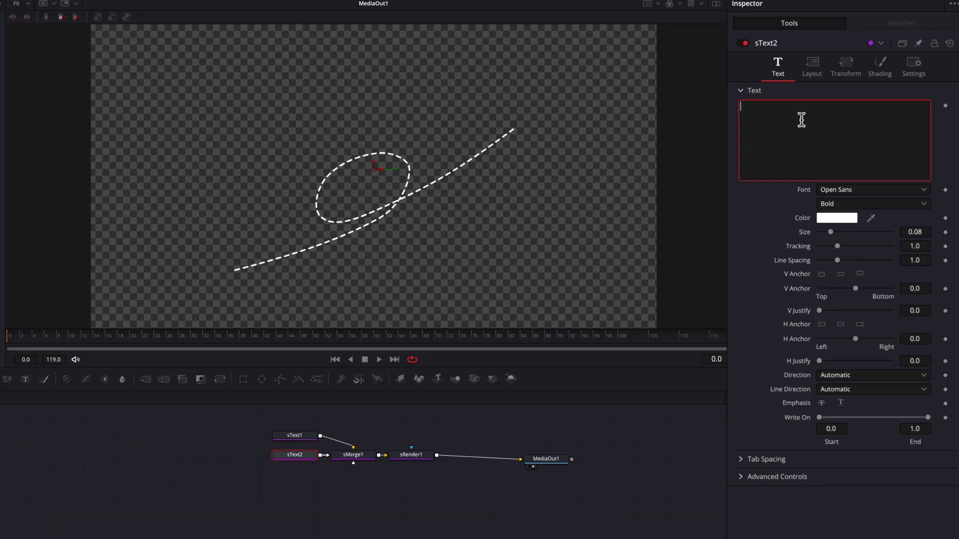
type("------")
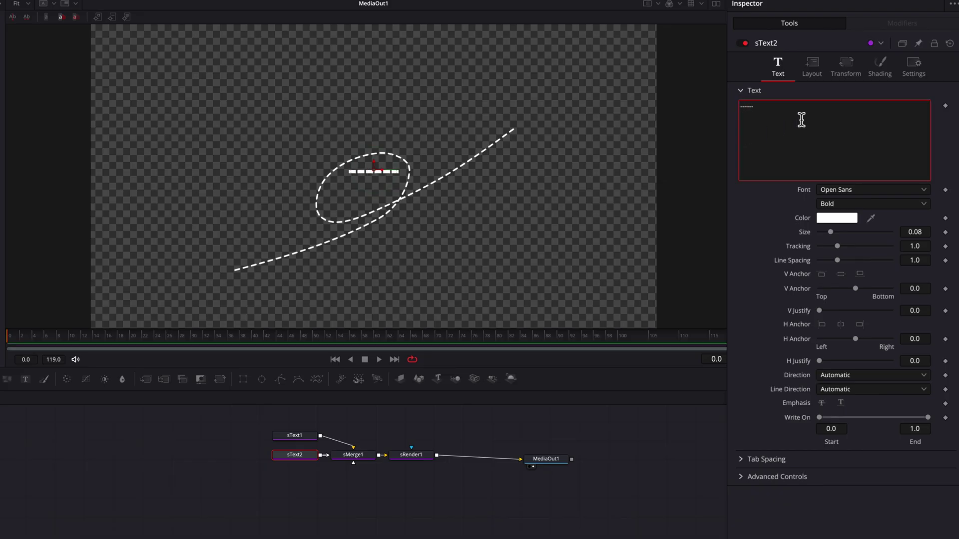
Step: Set sText2's layout type to Path and draw a small angled arrowhead path at the dashed line's upper-right end
left_click(813, 67)
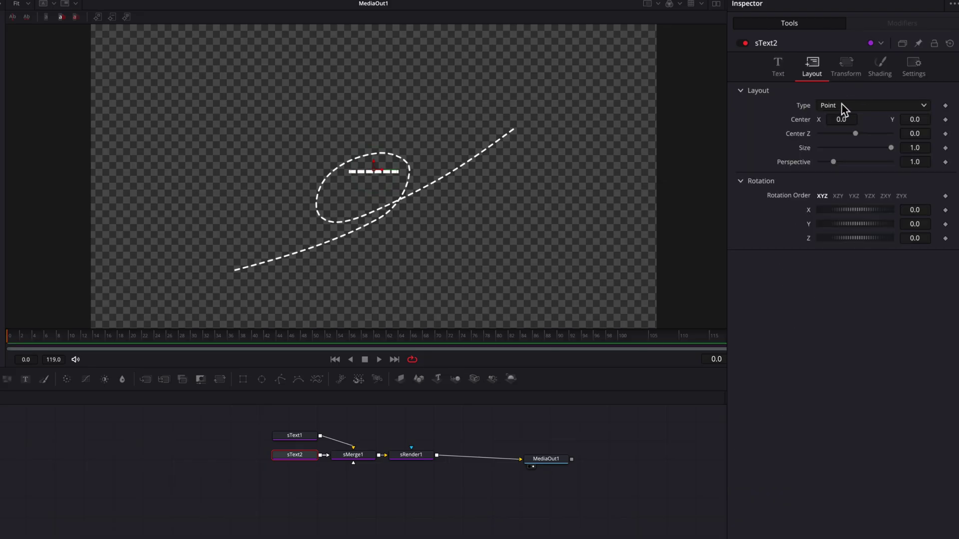
left_click(843, 105)
left_click(828, 158)
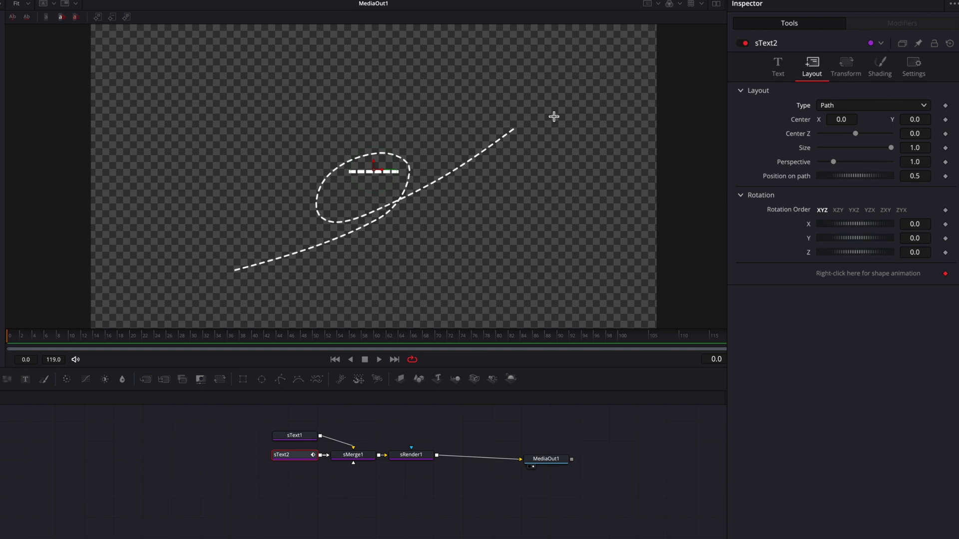
scroll(515, 130, "up", 5)
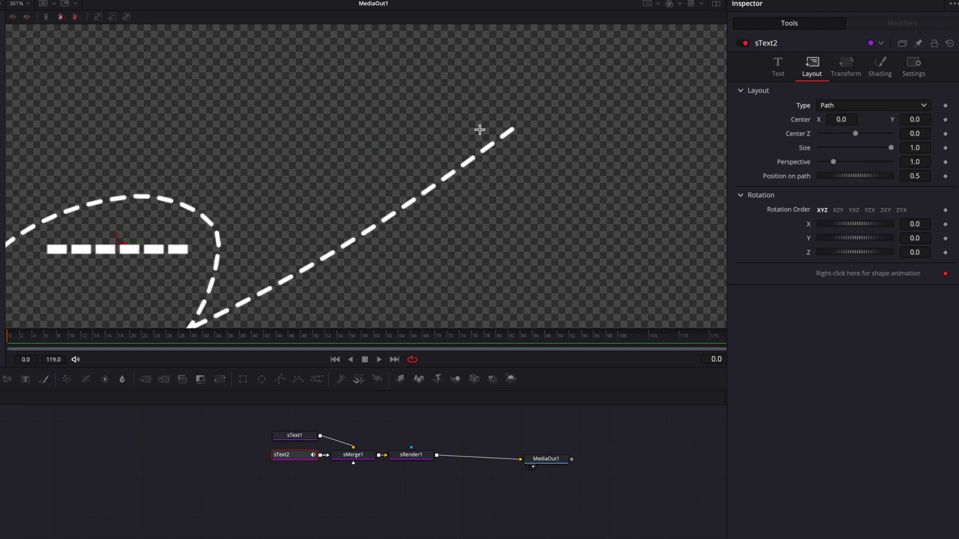
left_click(506, 129)
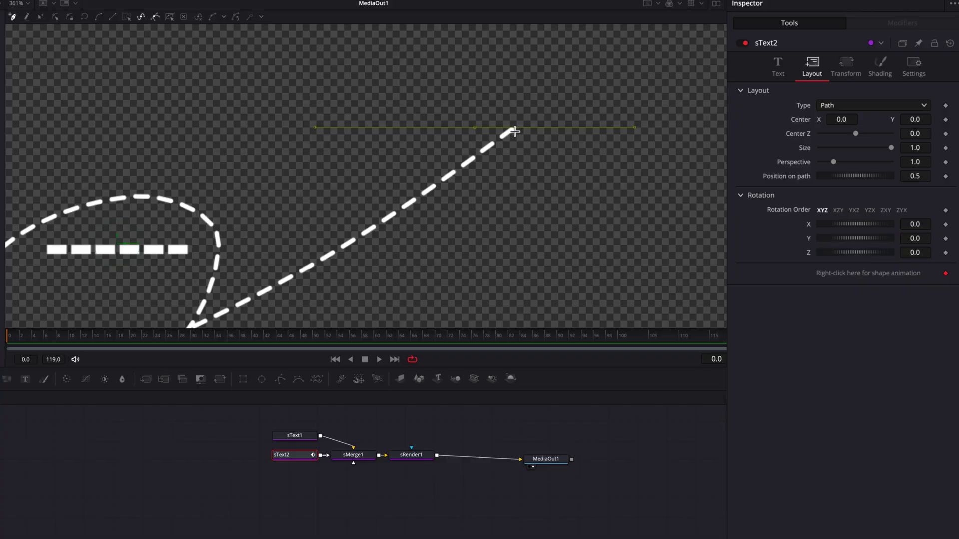
left_click(512, 165)
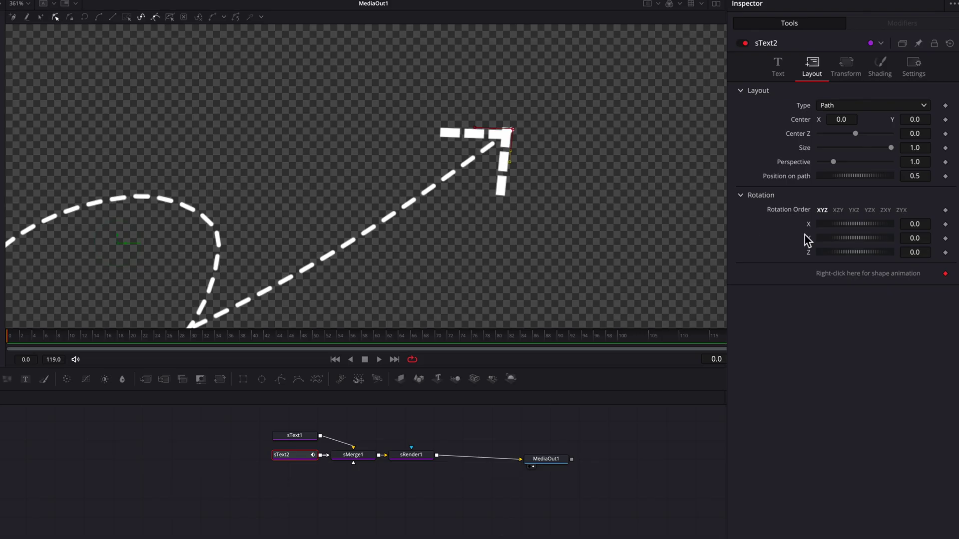
Step: Remove sText2's path animation and shade its dashes with the filled border shape at Extend Horizontal -0.302, Extend Vertical -4.765 and Round 0.043
right_click(824, 275)
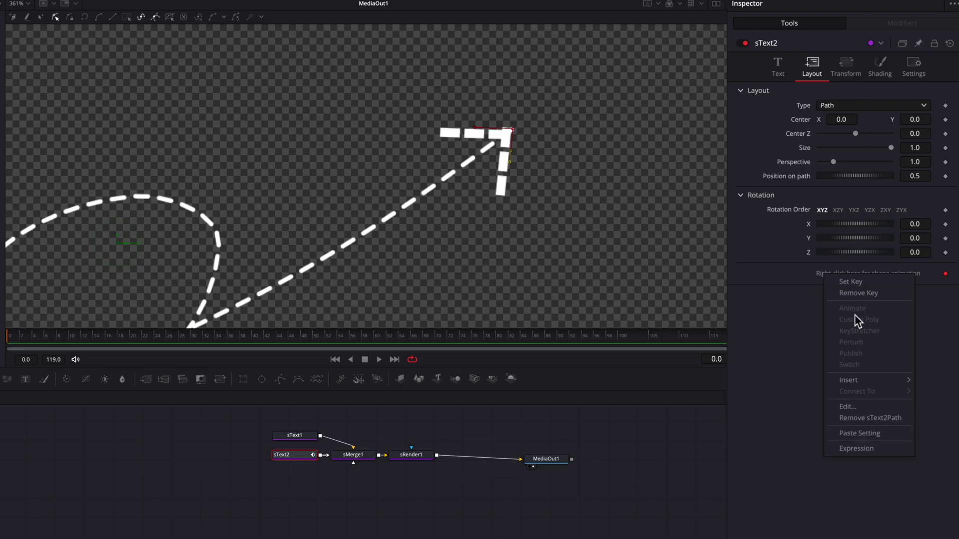
left_click(881, 421)
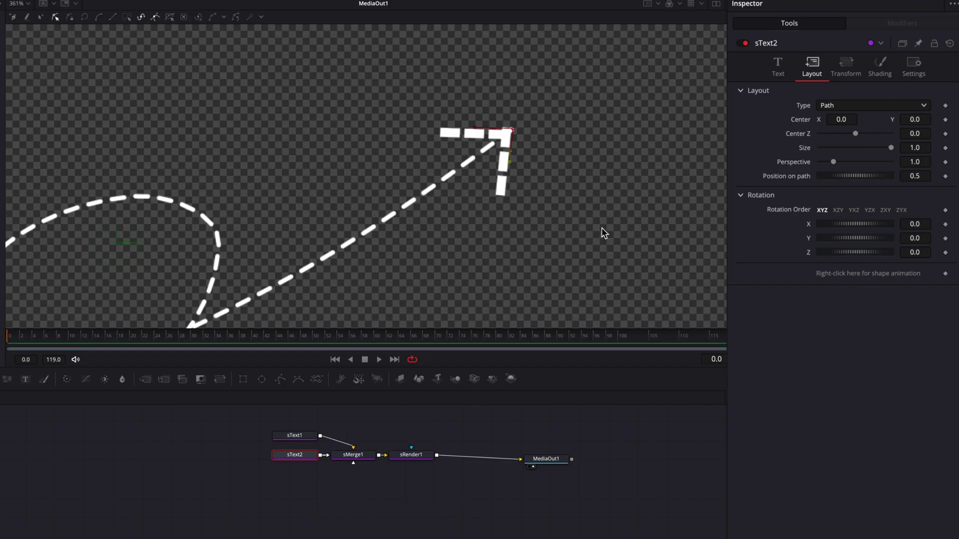
left_click(879, 70)
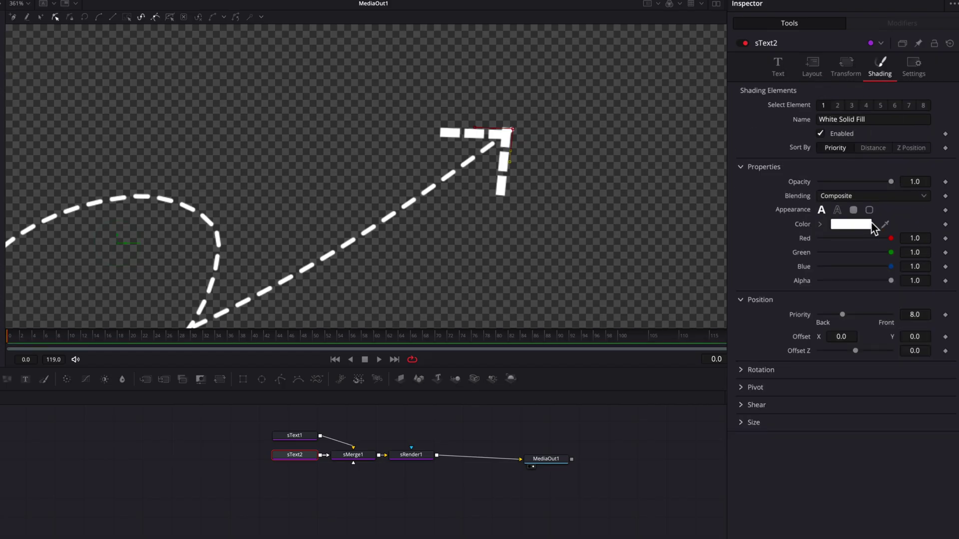
left_click(856, 209)
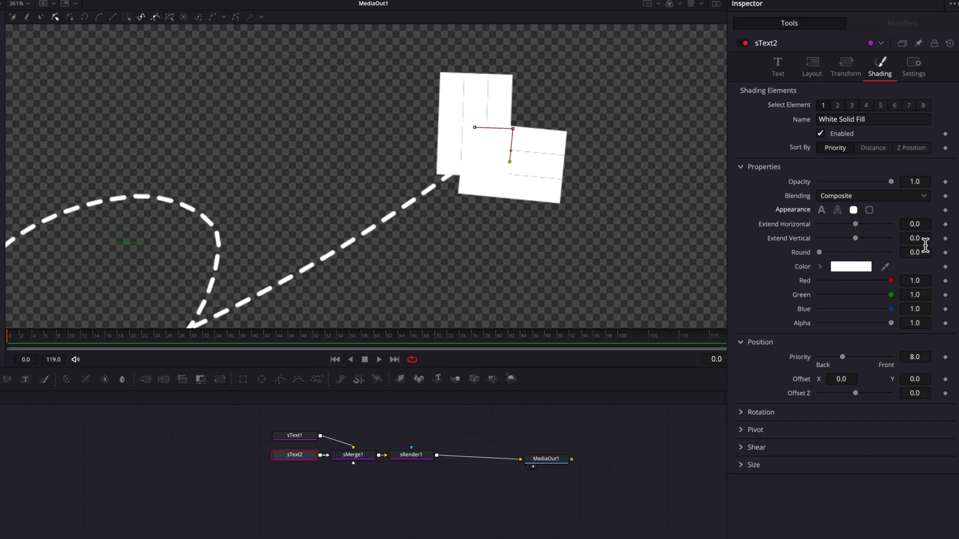
mouse_move(924, 244)
left_mouse_down()
mouse_move(879, 245)
mouse_move(920, 238)
mouse_move(914, 224)
mouse_move(899, 224)
mouse_move(920, 252)
left_mouse_up()
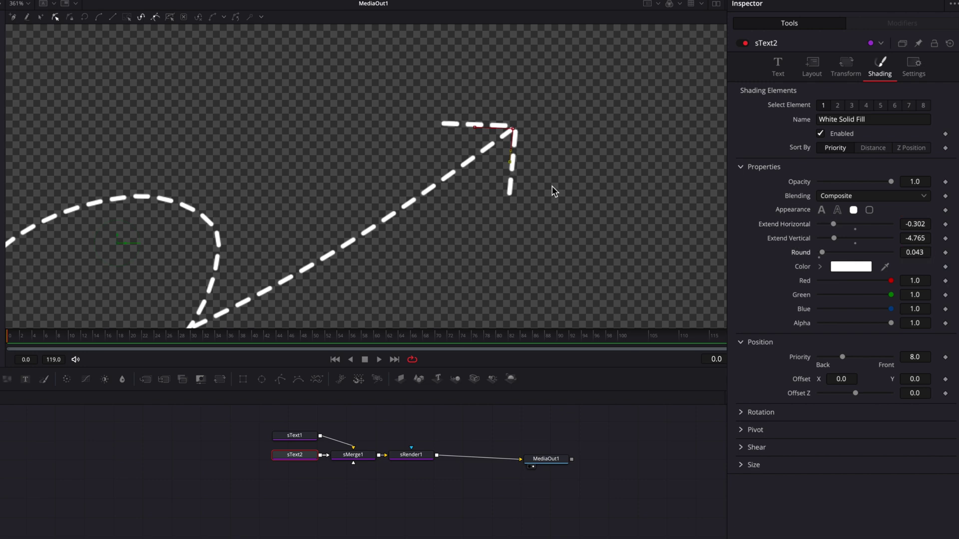
Step: Narrow the arrowhead by moving both end points of its path inward, and set sText2's Tracking to 0.985
left_click_drag(476, 130, 494, 130)
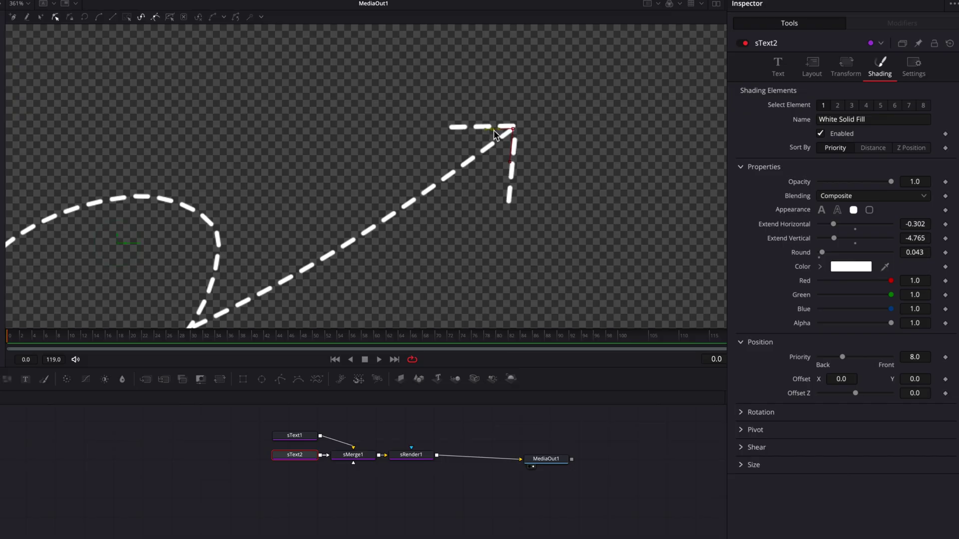
left_click_drag(510, 163, 505, 133)
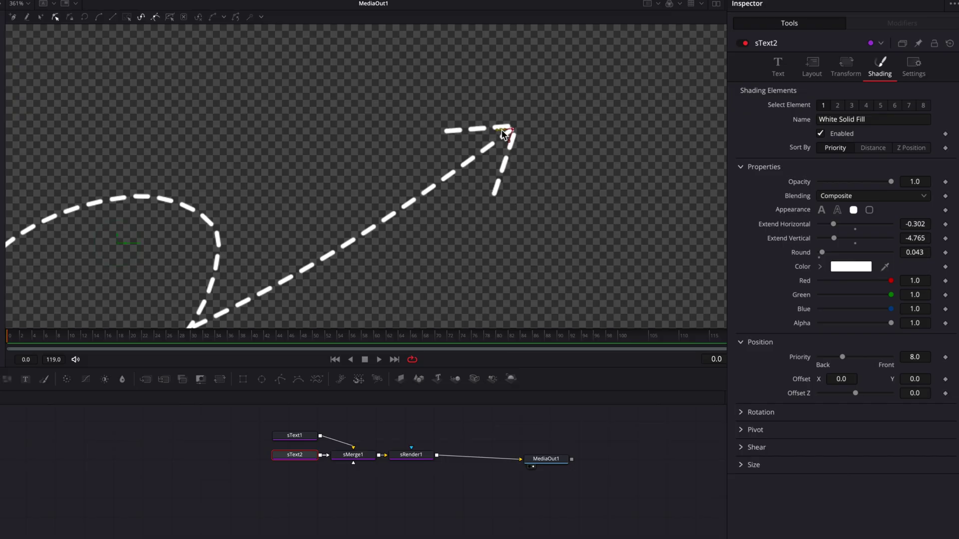
left_click(783, 68)
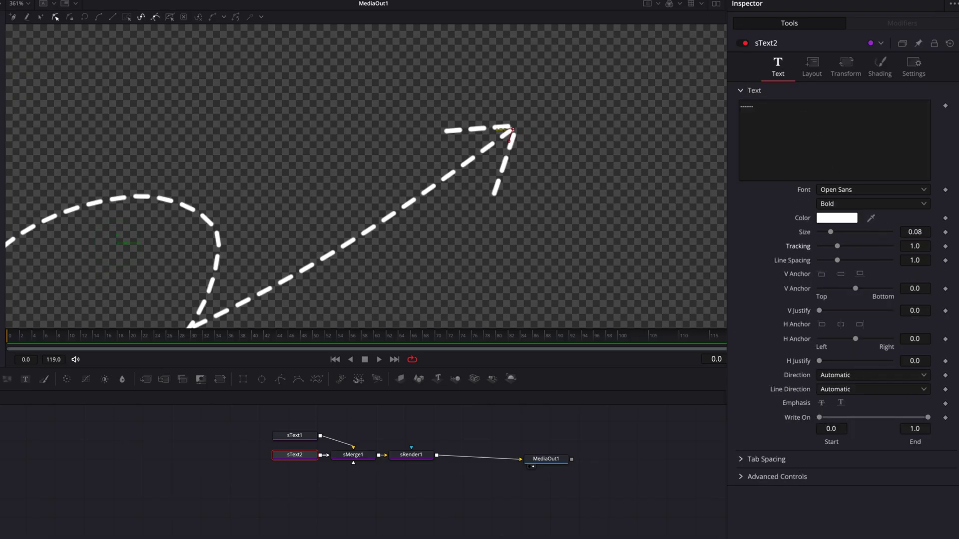
left_click_drag(837, 246, 837, 246)
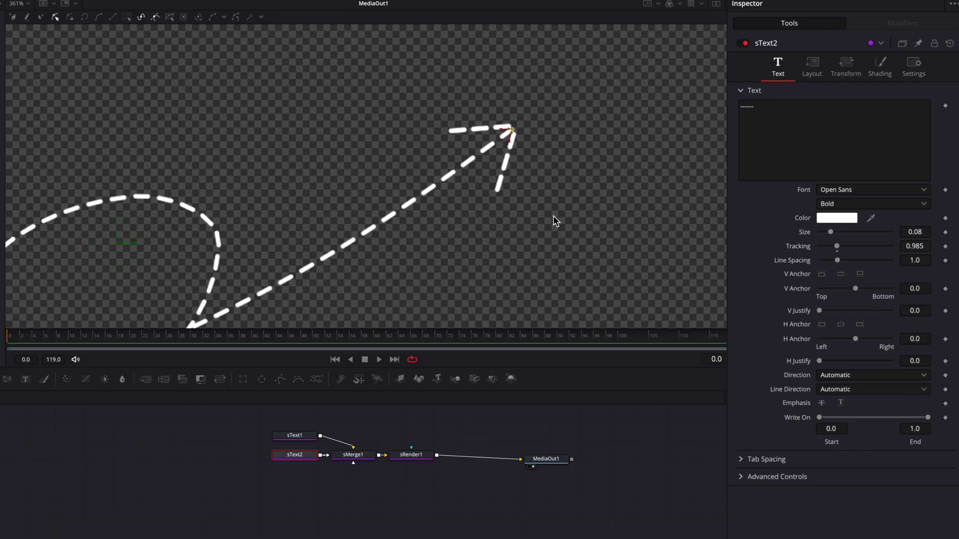
key("ctrl+f")
left_click(637, 427)
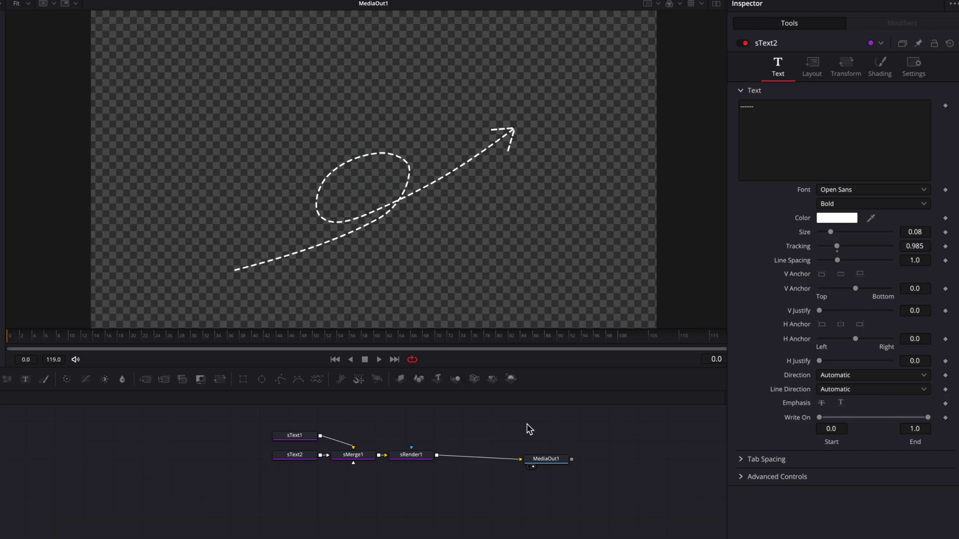
Step: Keyframe sText1's Write On End at 0.0 on frame 0 and 1.0 on frame 10
left_click(295, 436)
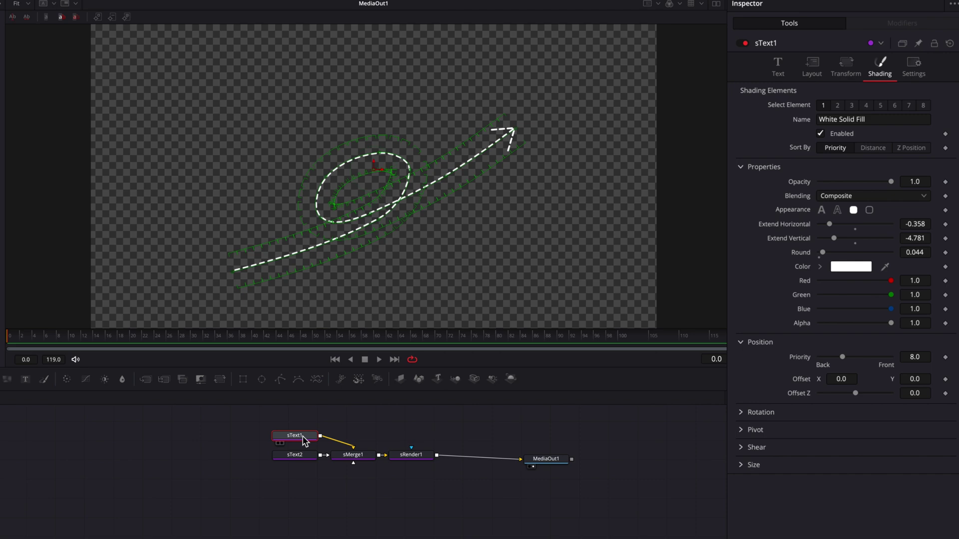
left_click(783, 70)
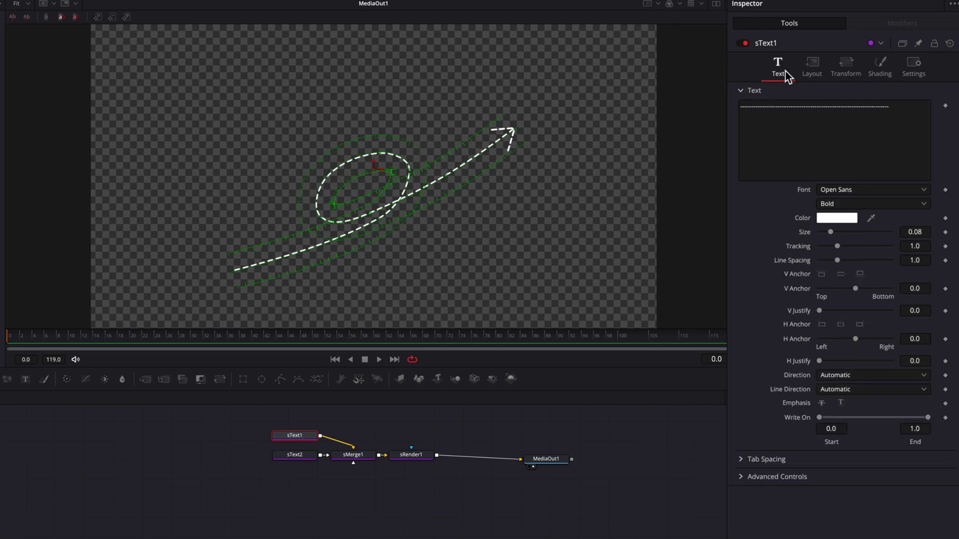
mouse_move(928, 418)
left_mouse_down()
mouse_move(814, 427)
mouse_move(912, 421)
mouse_move(822, 425)
left_mouse_up()
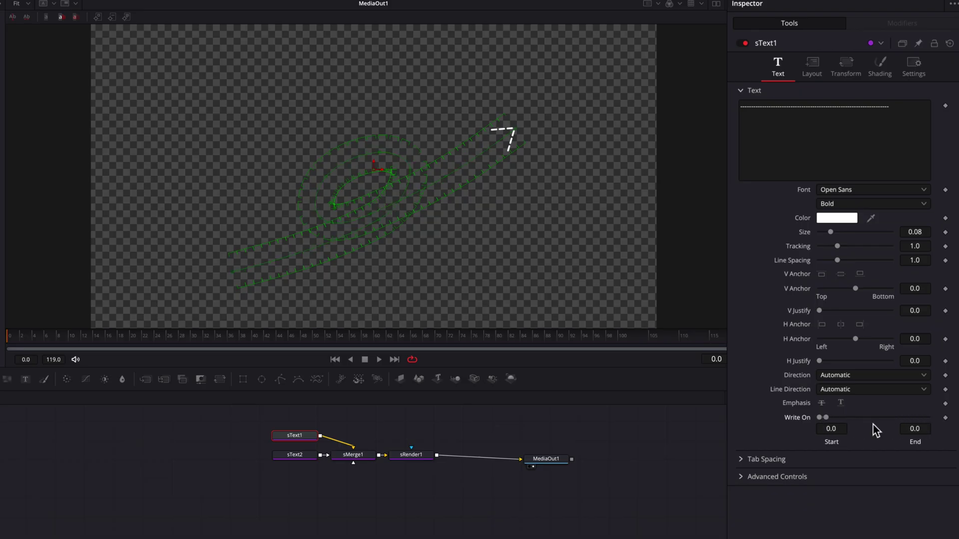
left_click(946, 417)
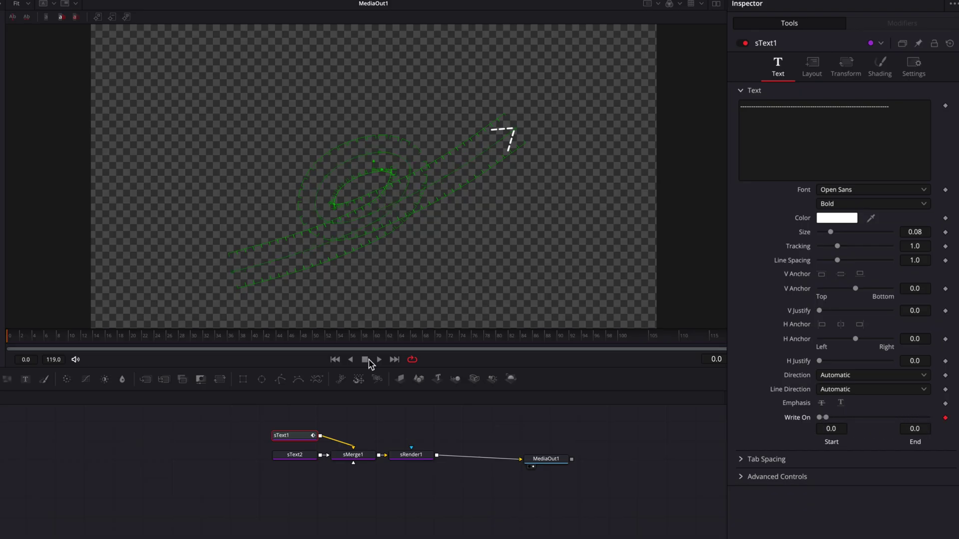
left_click(72, 339)
left_click_drag(843, 423, 953, 428)
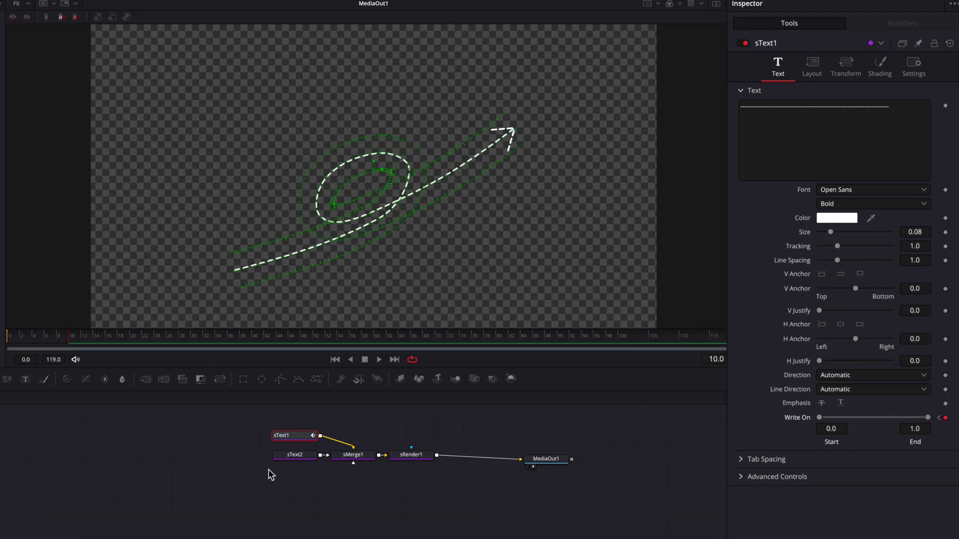
Step: Keyframe sText2's Write On End at 0.0 on frame 0 and 1.0 on frame 10
left_click(12, 341)
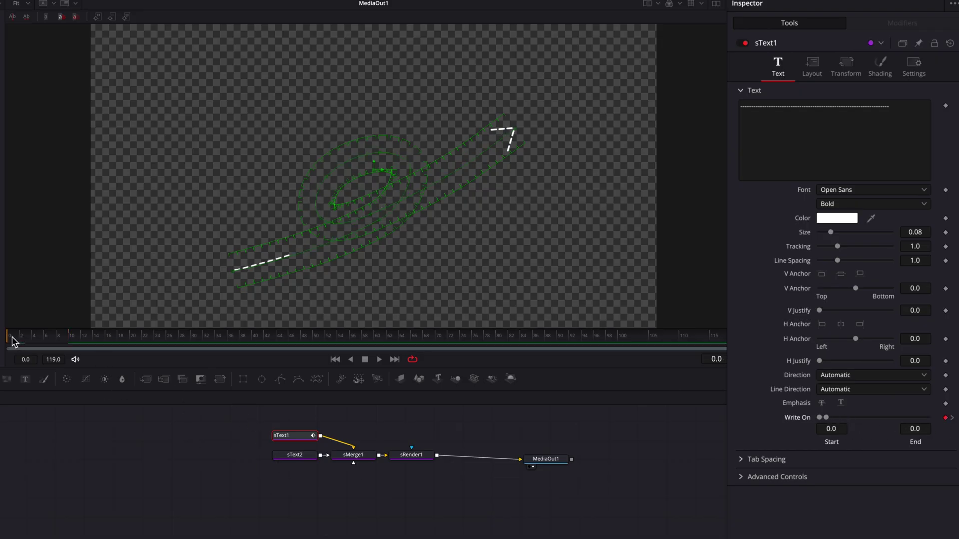
left_click(298, 457)
left_click(945, 418)
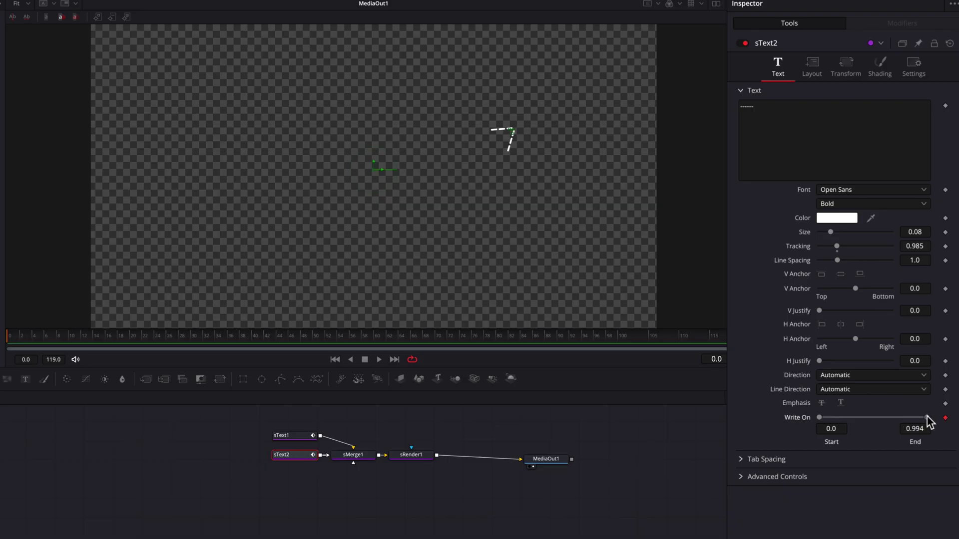
mouse_move(927, 417)
left_mouse_down()
mouse_move(816, 418)
mouse_move(929, 418)
left_mouse_up()
left_click(71, 336)
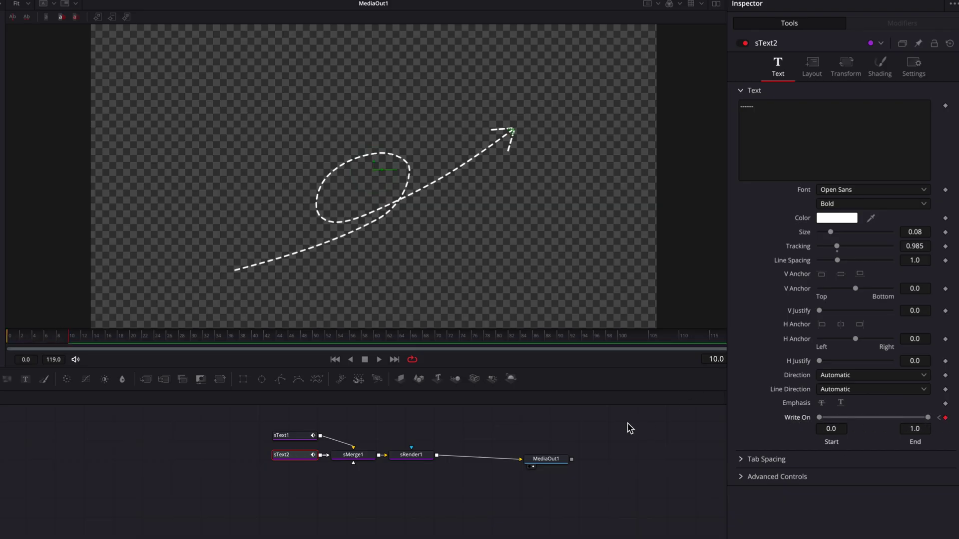
Step: Play the dashed arrow's write-on animation from the first frame
key("Home")
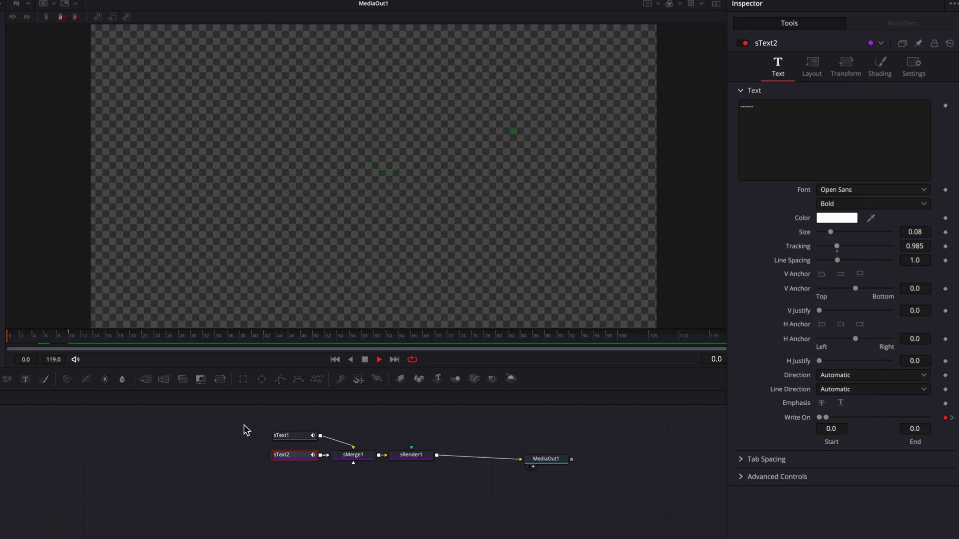
key("space")
key("space")
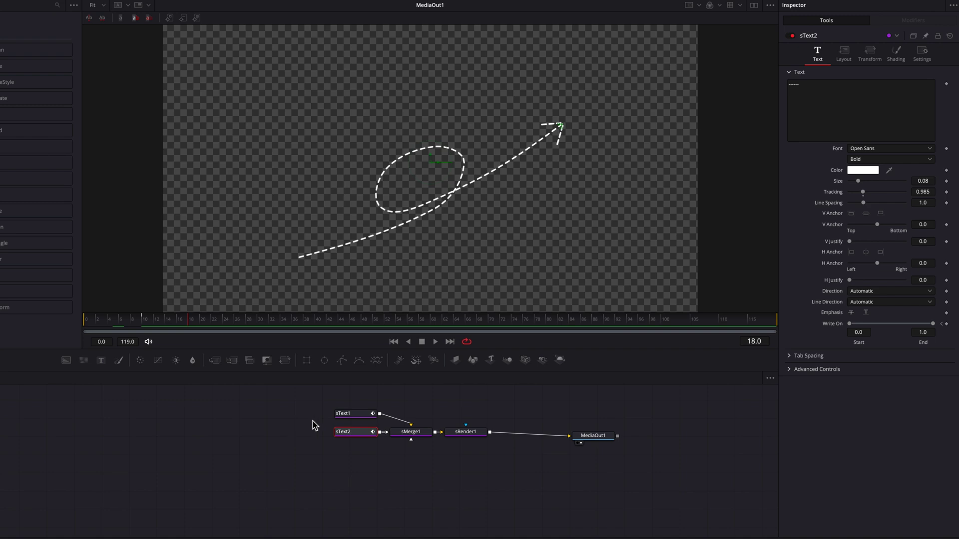
Step: Shift the text, merge and render nodes to make room, and insert a Displace node between sRender1 and MediaOut1
left_click_drag(333, 399, 456, 439)
left_click(457, 439)
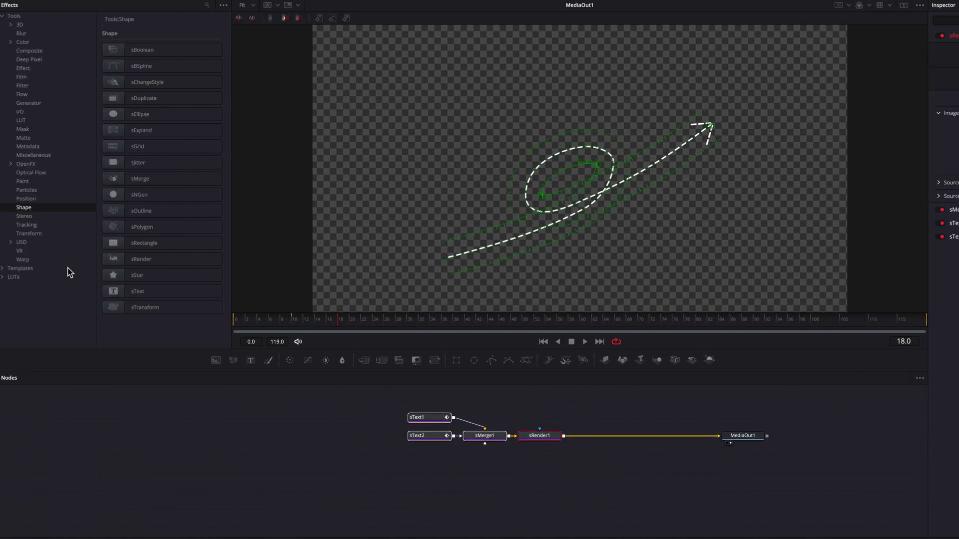
left_click(61, 260)
left_click_drag(178, 98, 599, 438)
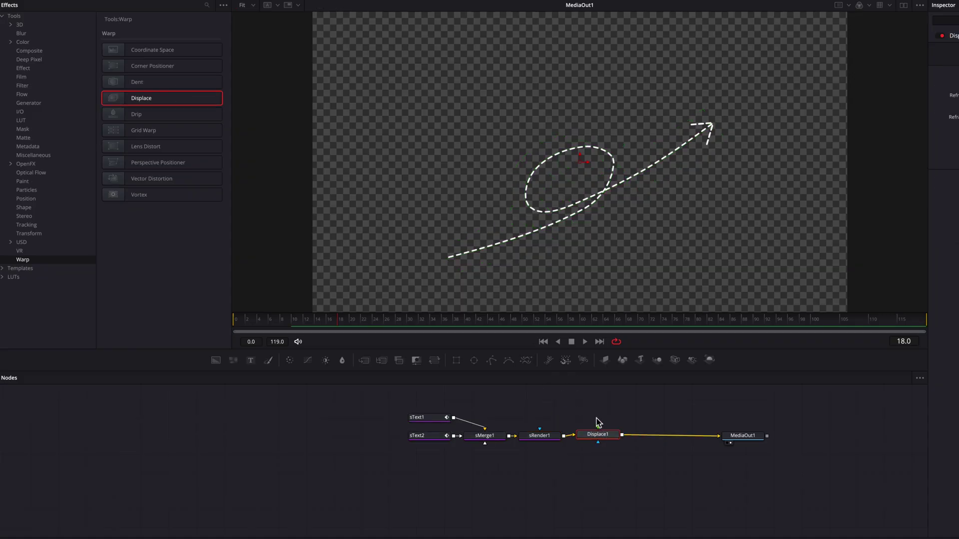
Step: Feed Displace1 from a new FastNoise node with Detail 5.83, Contrast 1.51, Scale 4.41, Seethe 0.42 and Seethe Rate 0.654
left_click(233, 360)
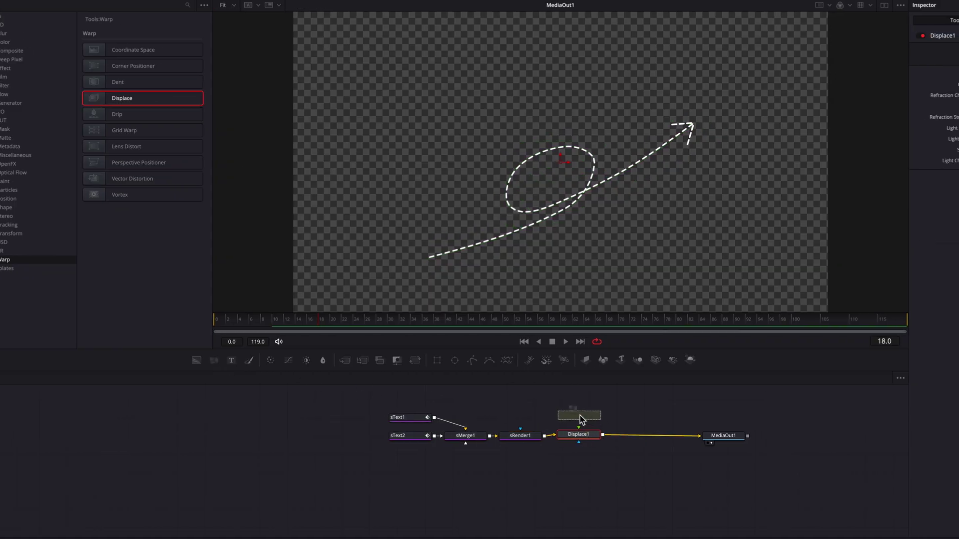
left_click_drag(470, 412, 447, 410)
left_click_drag(860, 120, 885, 198)
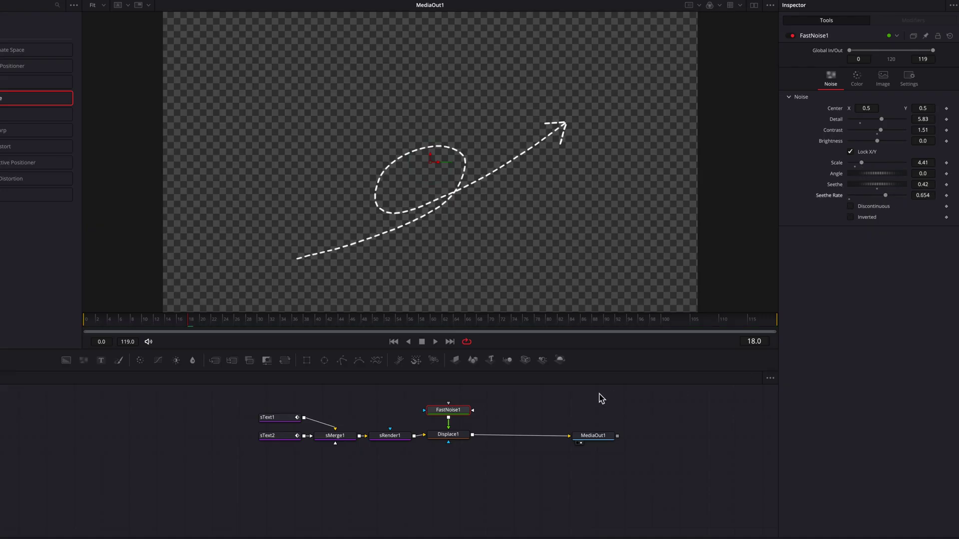
Step: Set Displace1 to type XY with a Y Refraction of -0.0027 and play back the wobble
left_click(461, 436)
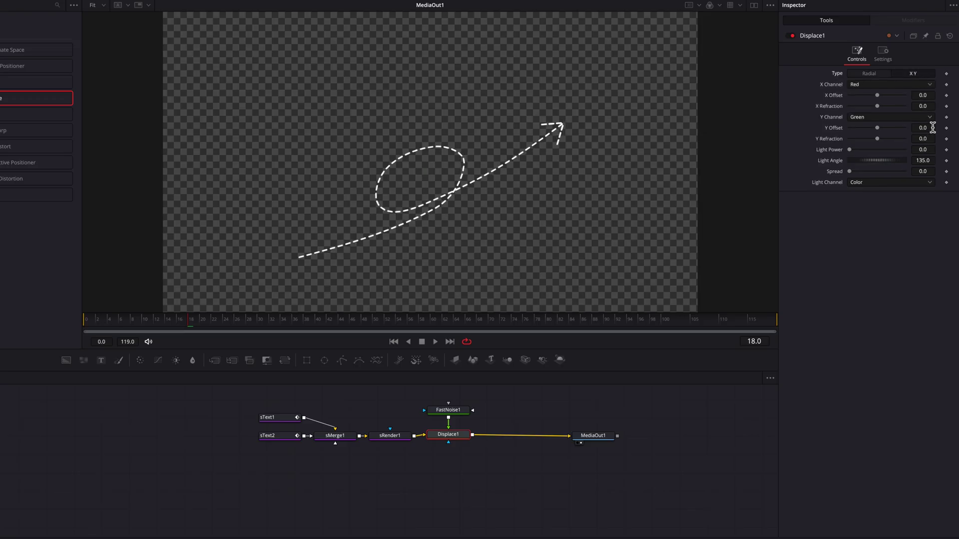
left_click_drag(930, 141, 928, 141)
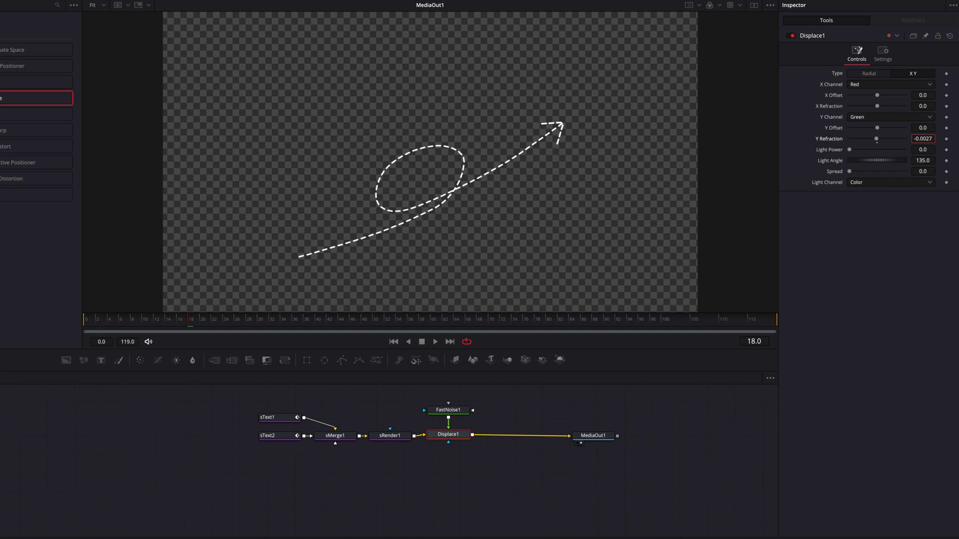
key("space")
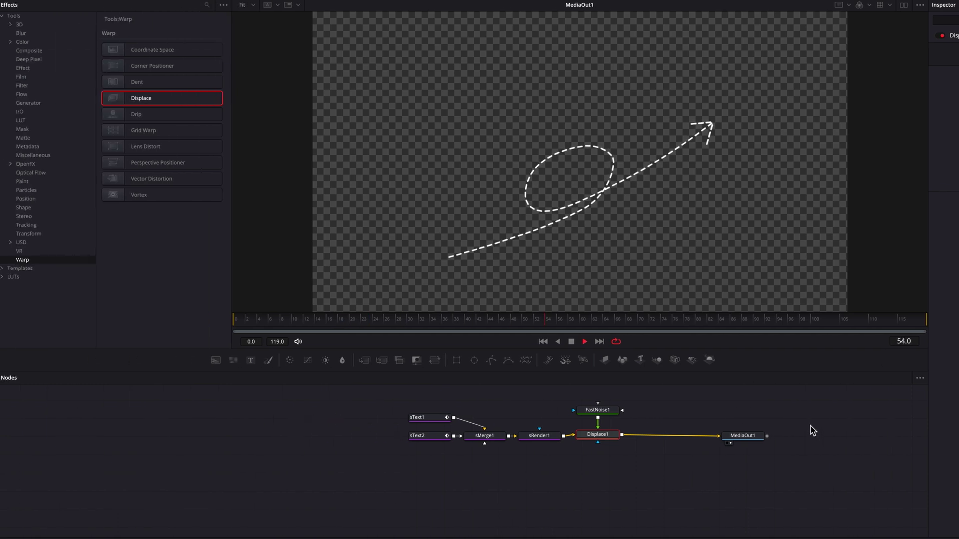
key("space")
Step: Insert a Resolve FX Stop Motion node between Displace1 and MediaOut1
left_click(13, 165)
left_click(55, 251)
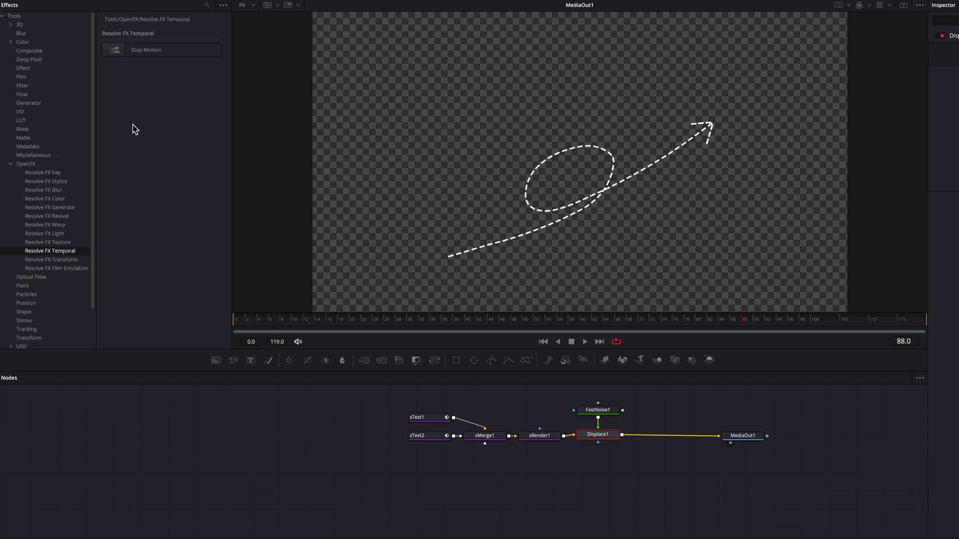
left_click_drag(141, 59, 630, 381)
left_click_drag(664, 424, 664, 435)
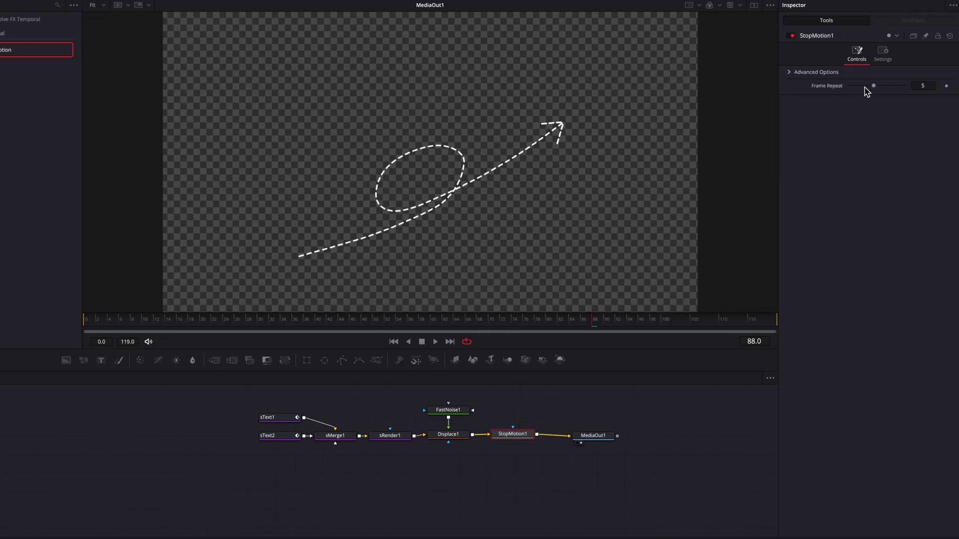
Step: Keyframe StopMotion1's Blend at 1.0 on frame 10 and 0.0 on the preceding frame
left_click_drag(163, 318, 127, 327)
left_click(883, 54)
left_click(946, 83)
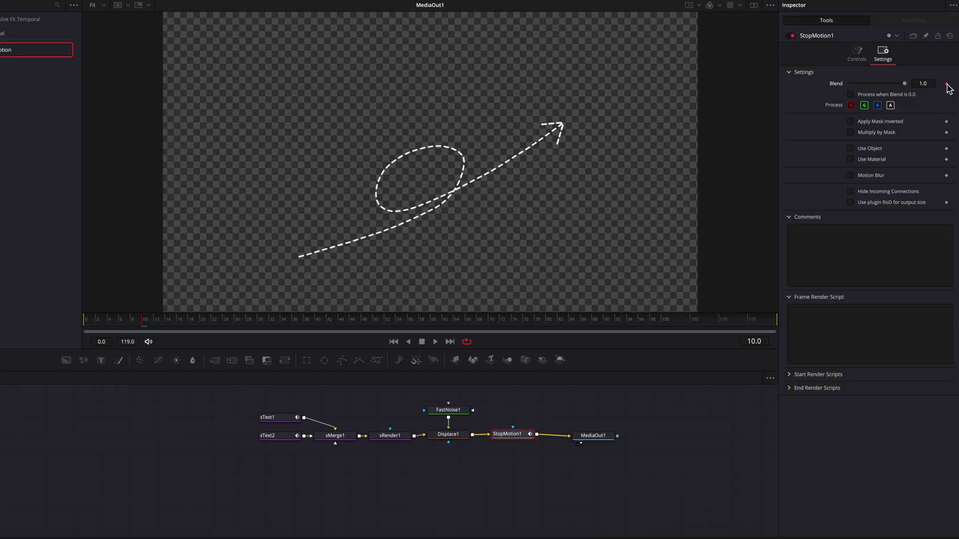
key("Left")
left_click_drag(905, 84, 835, 87)
left_click_drag(118, 321, 74, 322)
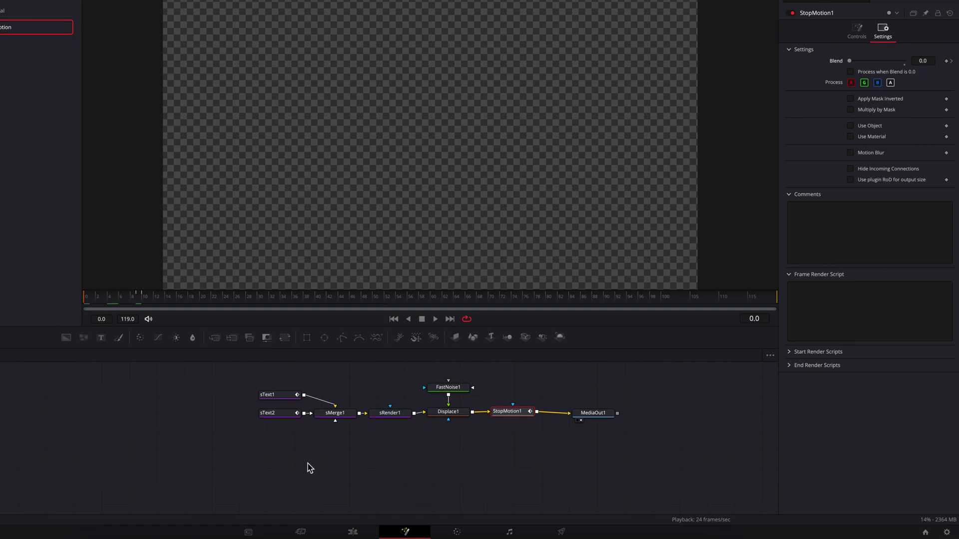
Step: Switch to the Edit page and play the Fusion composition from its start to review the dashed arrow animation
left_click(353, 532)
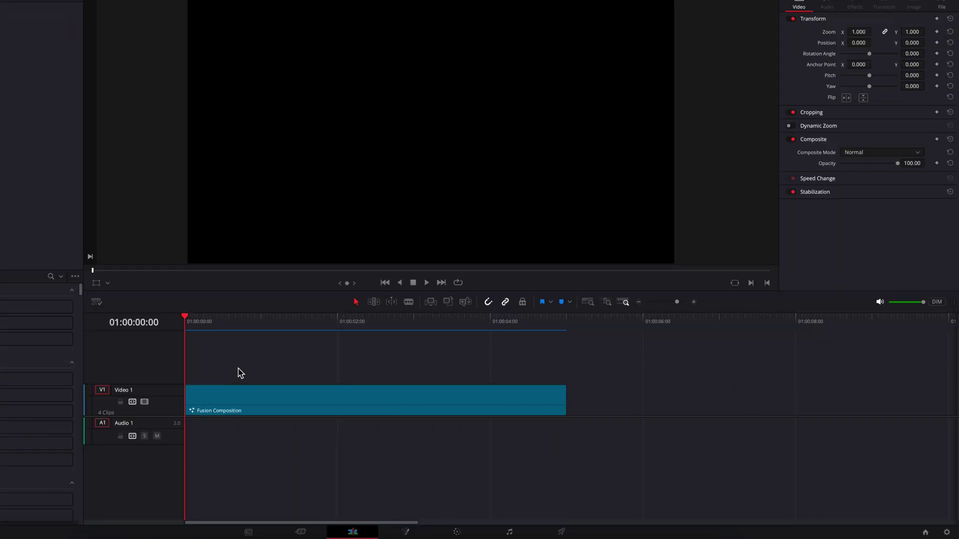
key("space")
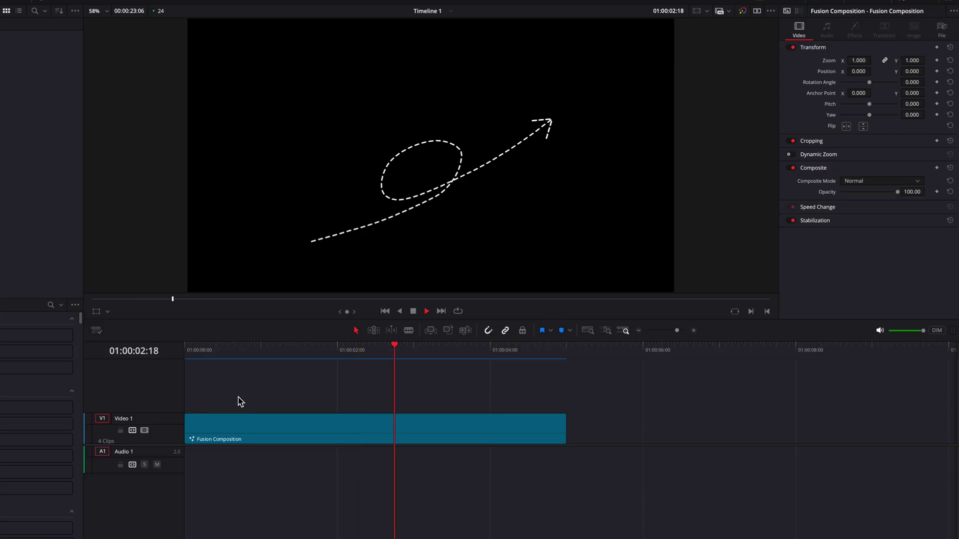
left_click(255, 350)
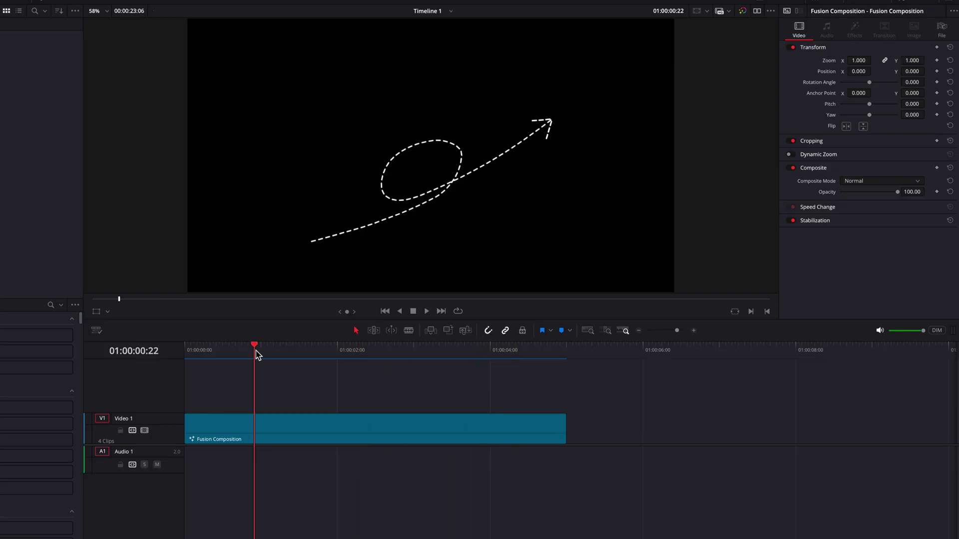
left_click_drag(255, 351, 191, 365)
key("space")
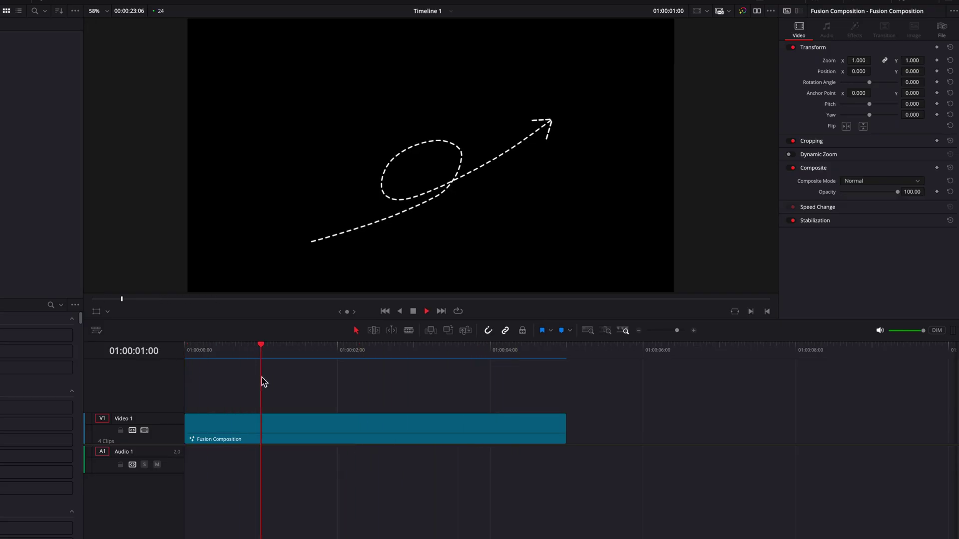